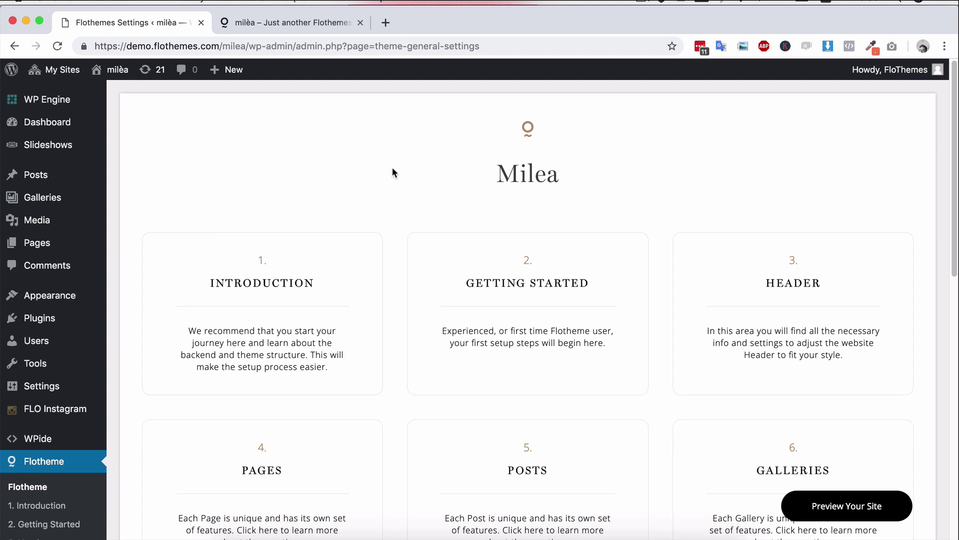
scroll(392, 173, "down", 3)
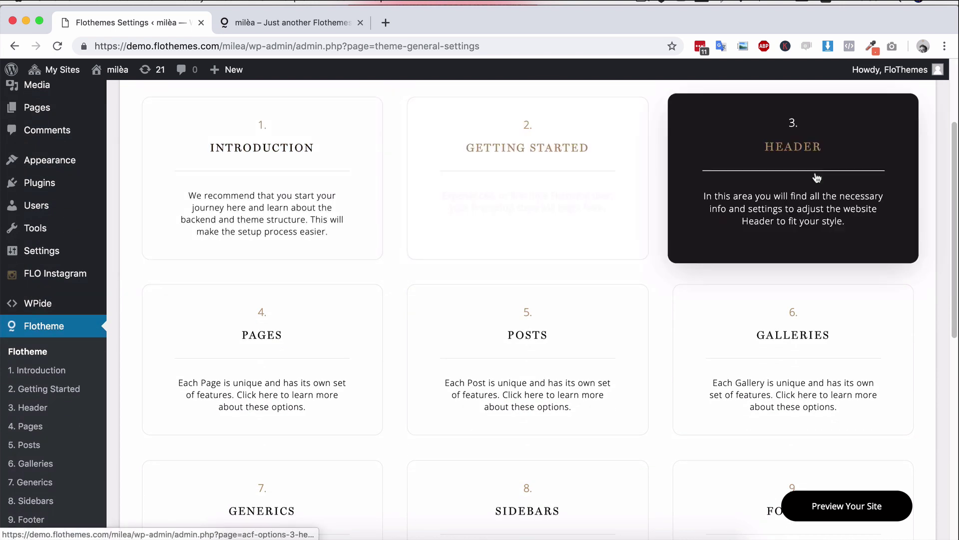
scroll(851, 342, "down", 4)
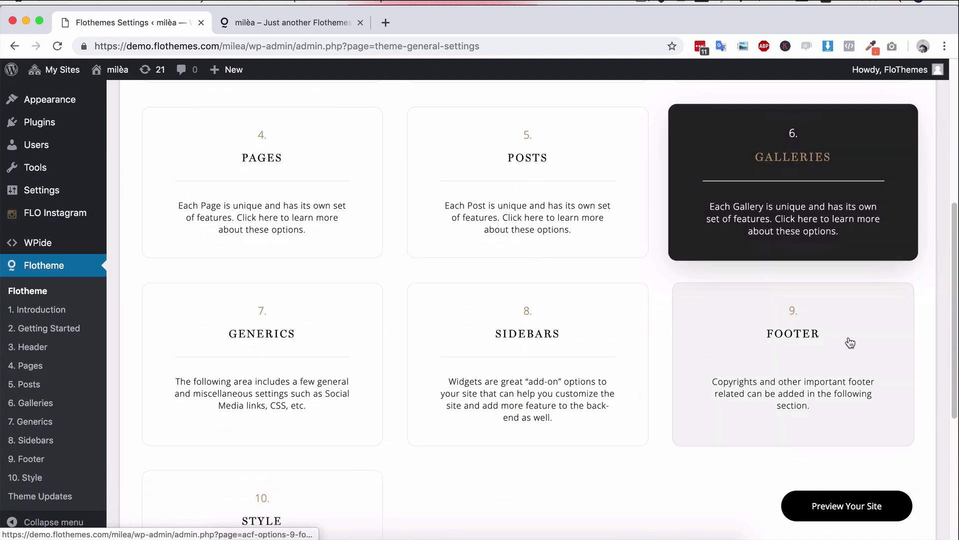
scroll(447, 452, "down", 3)
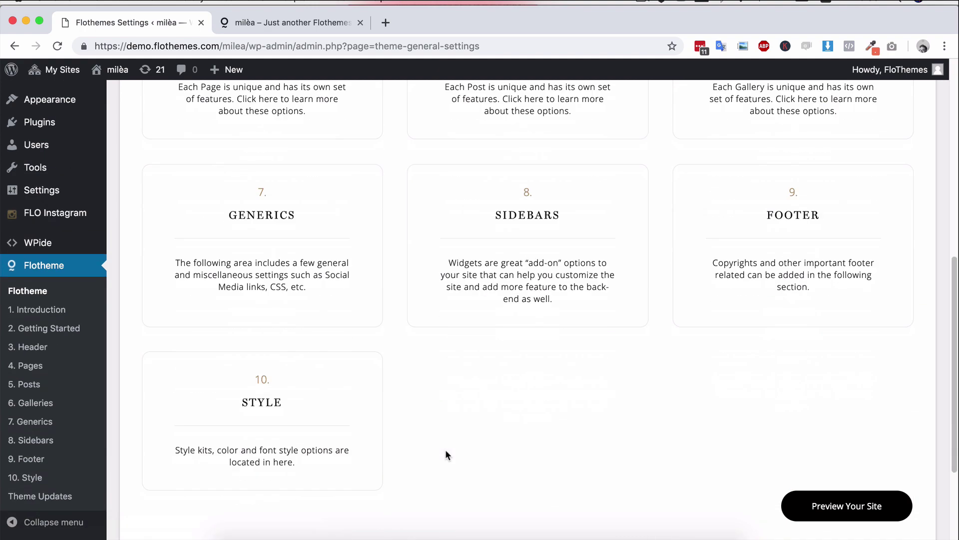
scroll(320, 441, "up", 6)
scroll(320, 442, "up", 4)
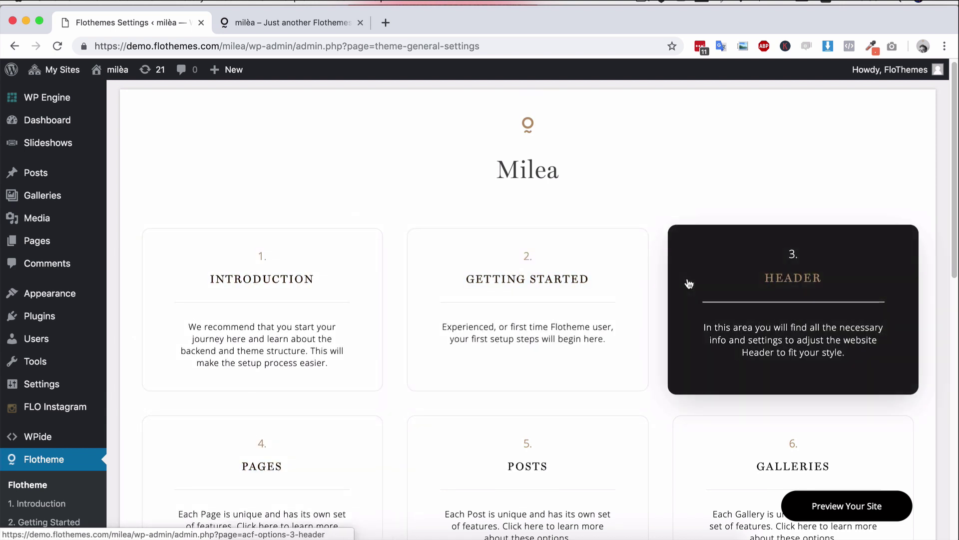
scroll(685, 418, "down", 7)
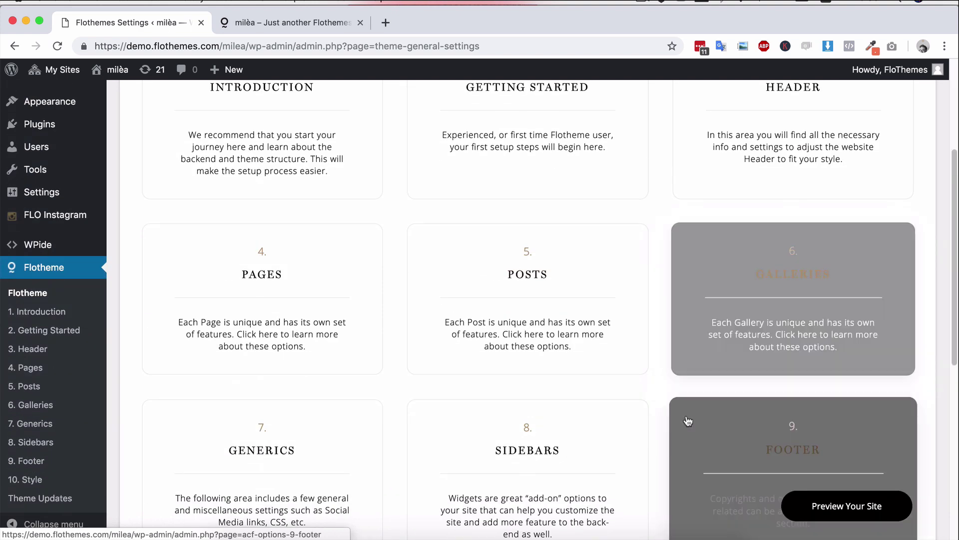
scroll(310, 375, "down", 2)
scroll(347, 452, "down", 1)
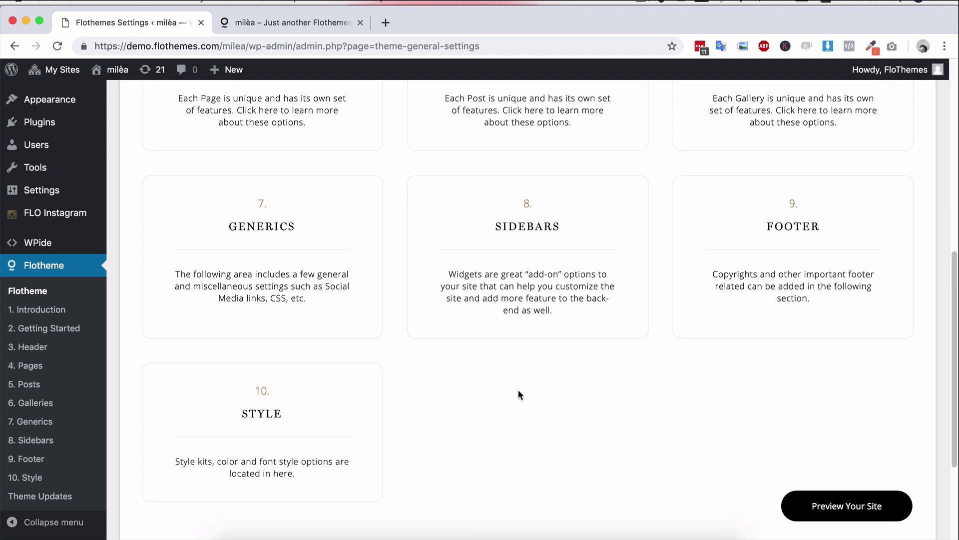
scroll(520, 395, "up", 10)
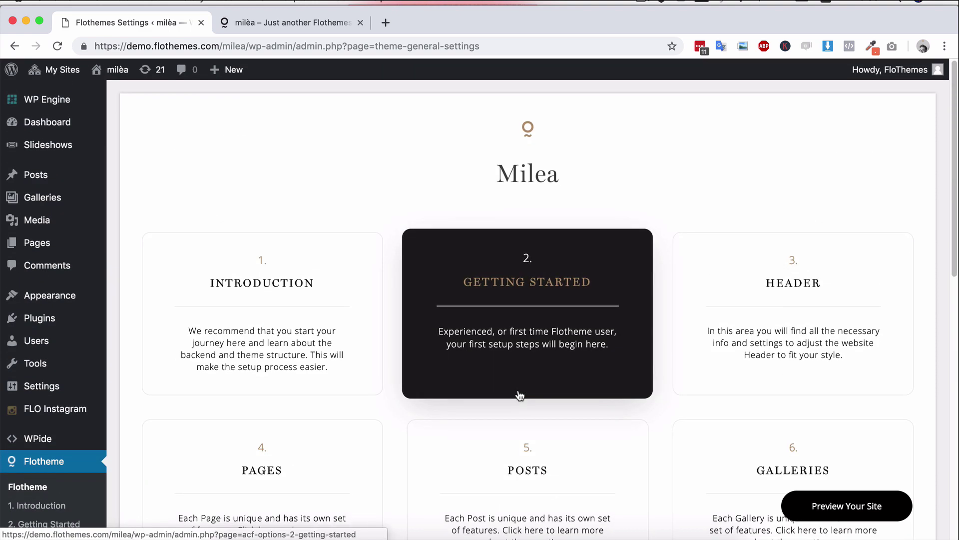
mouse_move(96, 198)
mouse_move(77, 181)
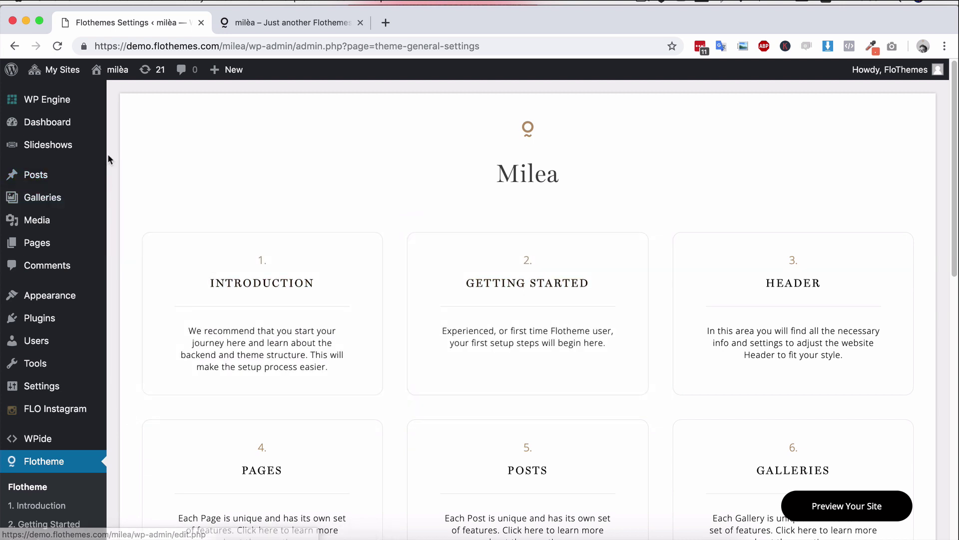
- Go to the Pages list in the admin sidebar and open HOME A in the page editor
mouse_move(70, 156)
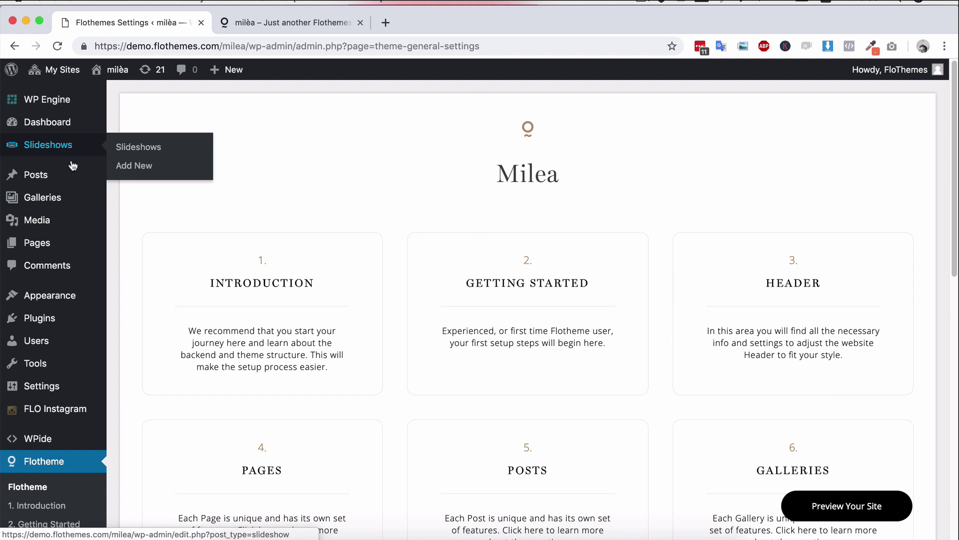
mouse_move(67, 244)
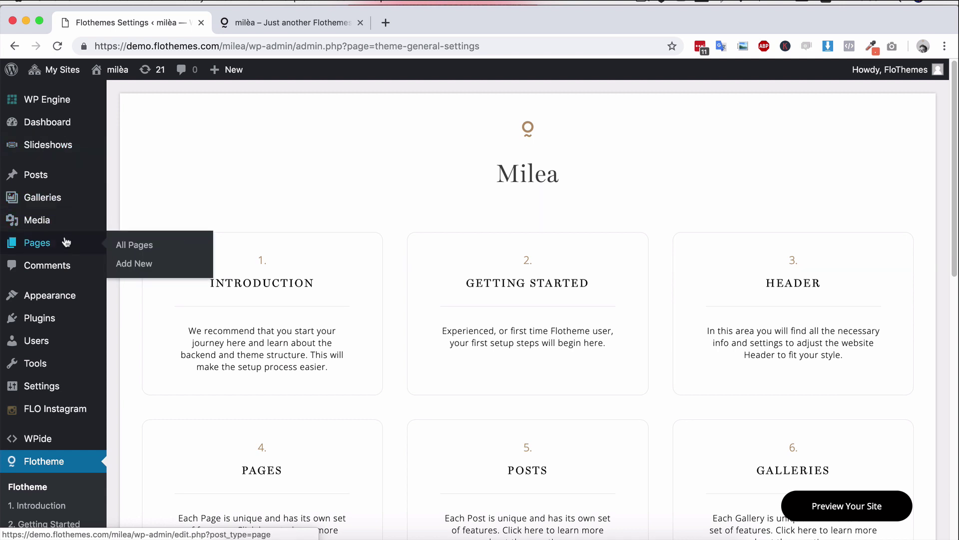
left_click(66, 243)
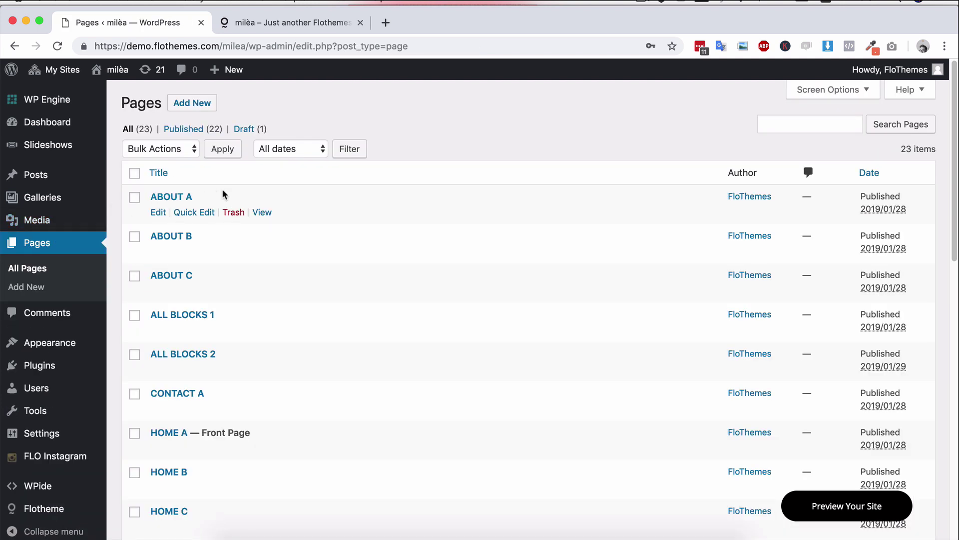
left_click(164, 432)
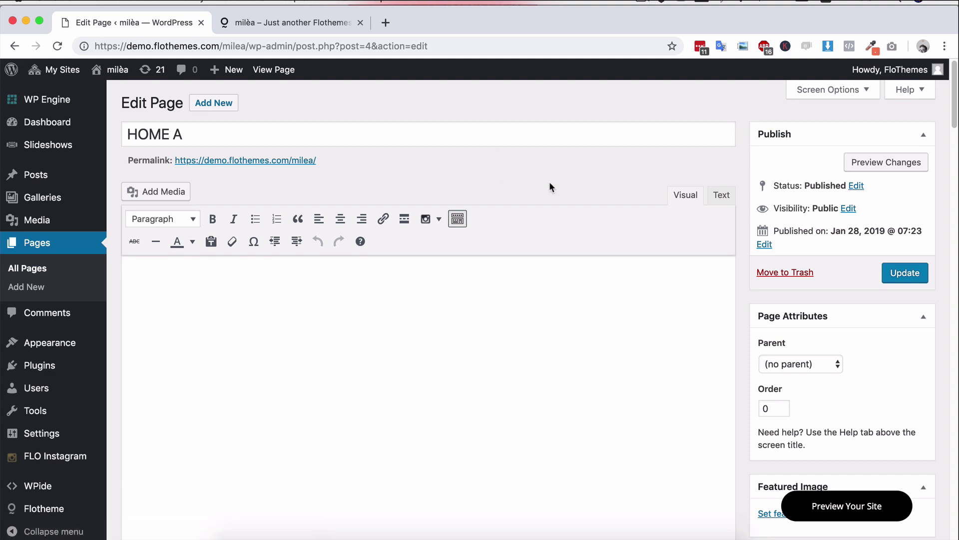
- Scroll to HOME A's Layout panel and show its How-tos videos
scroll(600, 188, "down", 10)
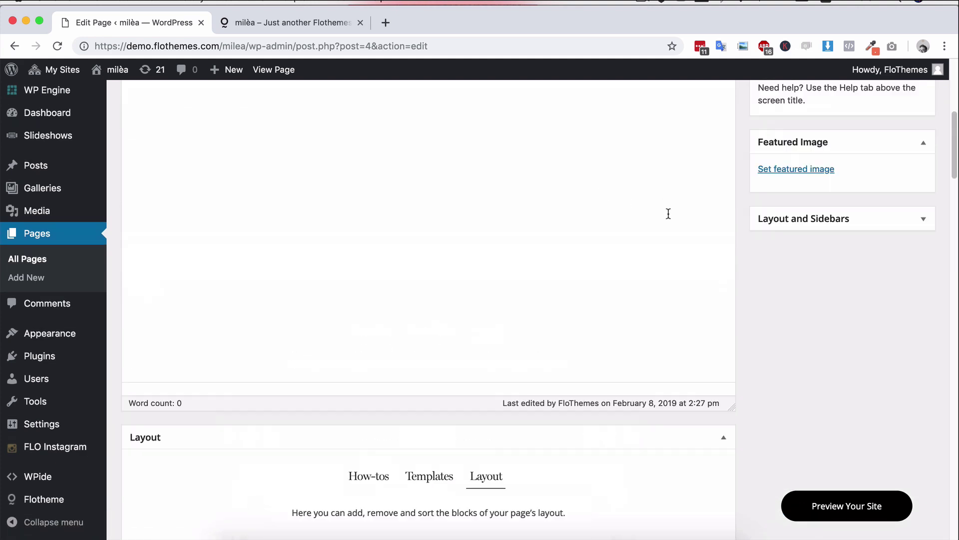
scroll(667, 213, "up", 5)
scroll(668, 213, "down", 7)
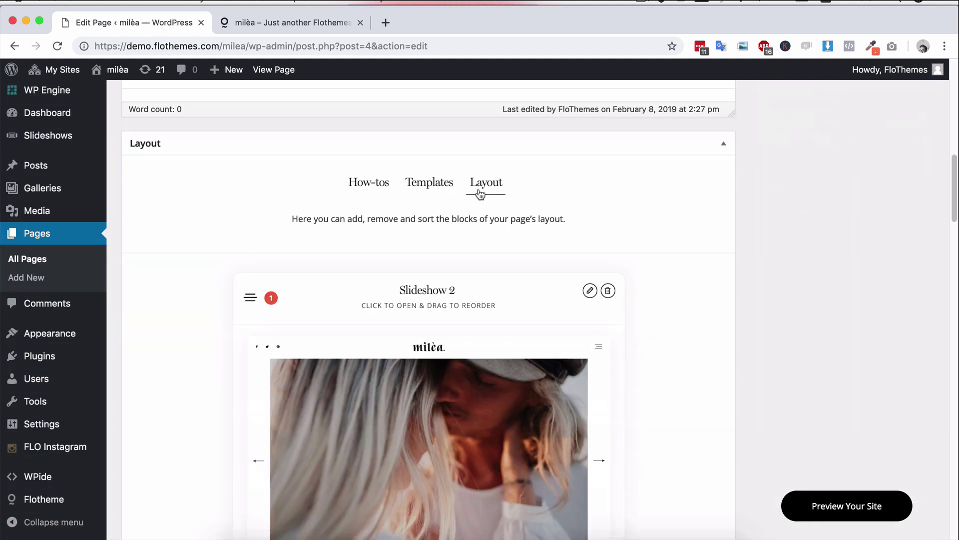
left_click(368, 185)
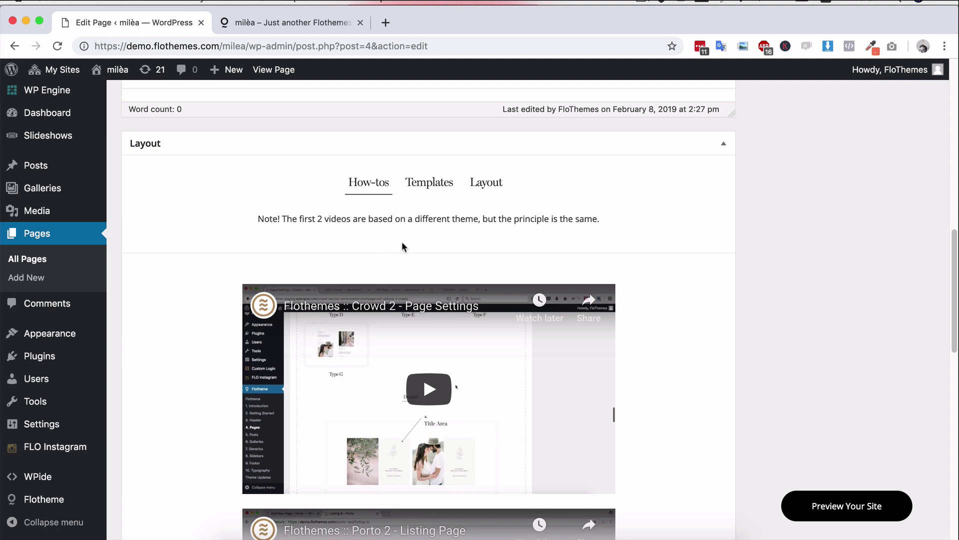
- Browse the layout templates: About, Contact, Default, Home, Investment and Listing
scroll(404, 244, "down", 6)
scroll(450, 225, "up", 7)
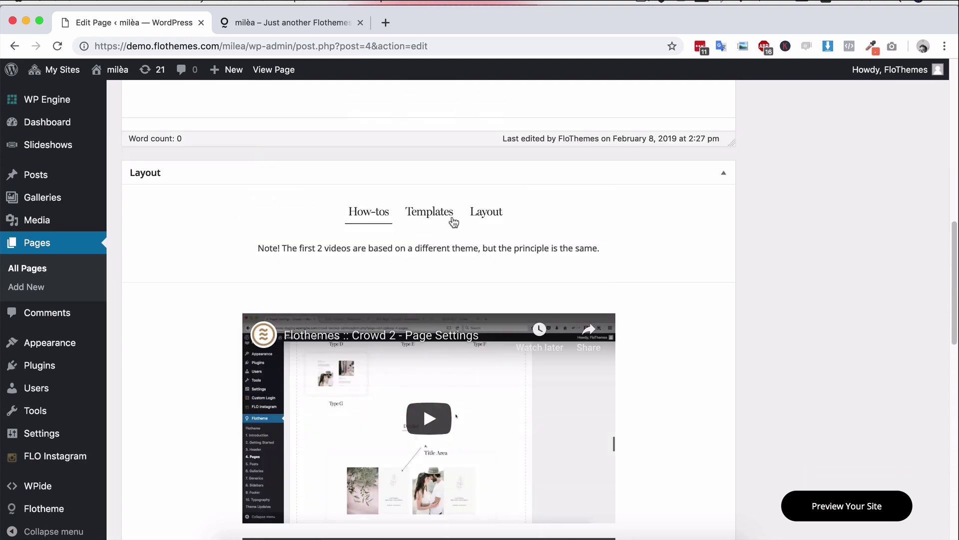
left_click(453, 220)
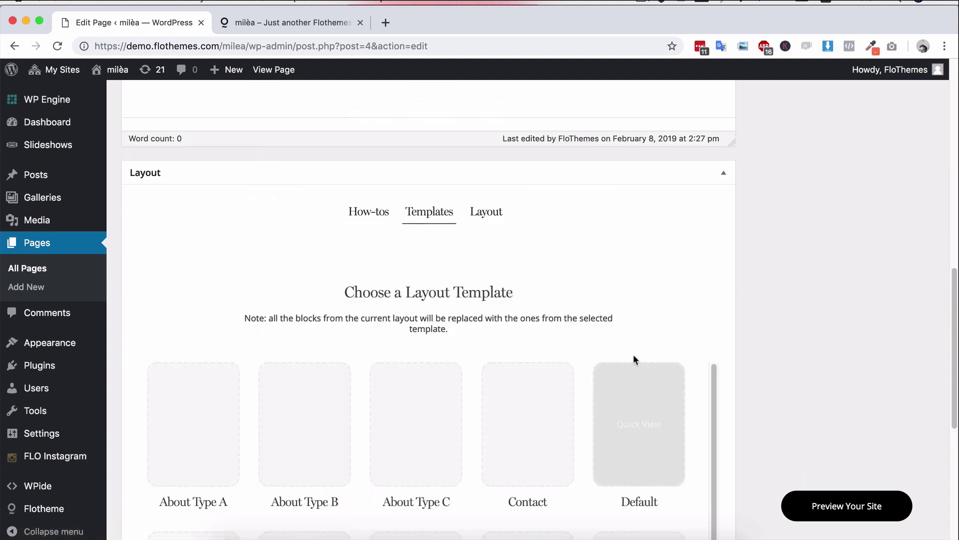
scroll(761, 325, "down", 3)
scroll(493, 338, "down", 5)
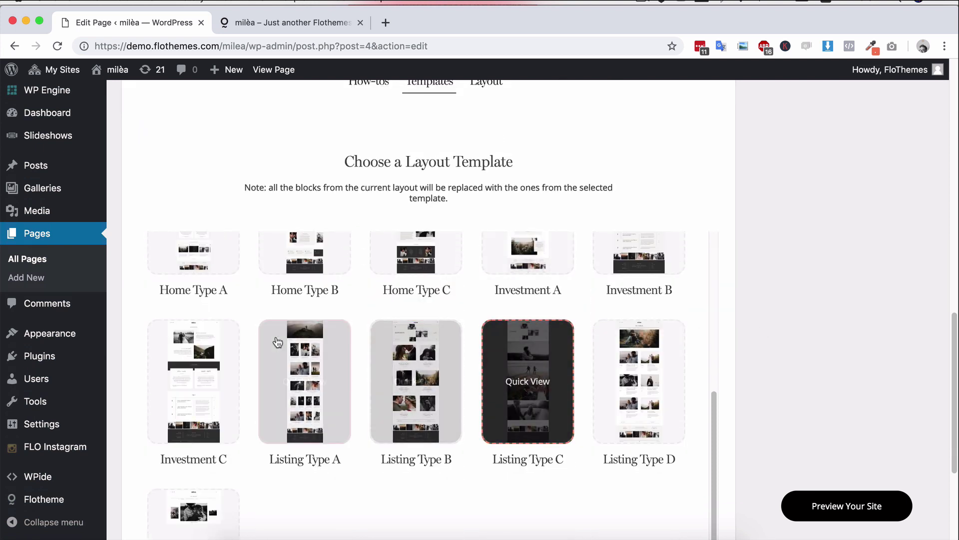
scroll(330, 324, "up", 4)
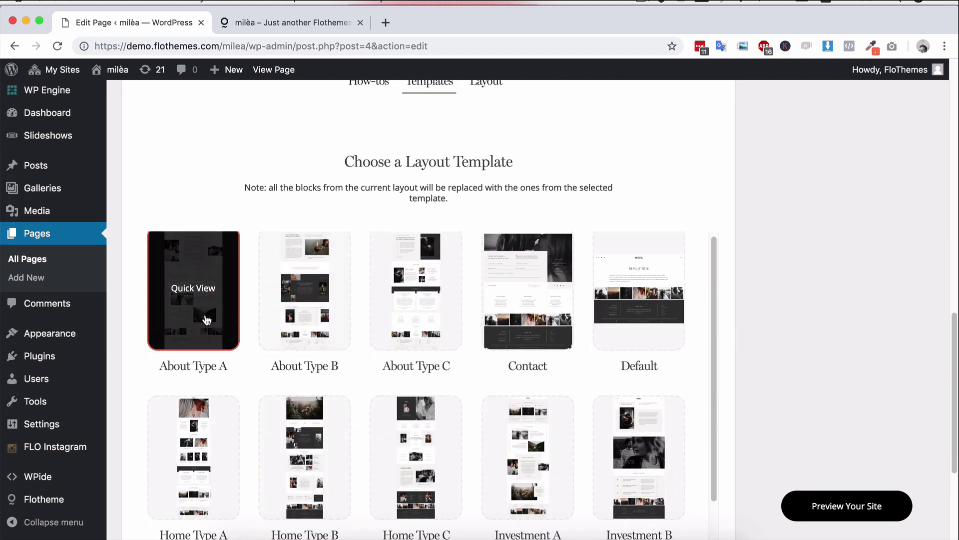
scroll(250, 332, "up", 1)
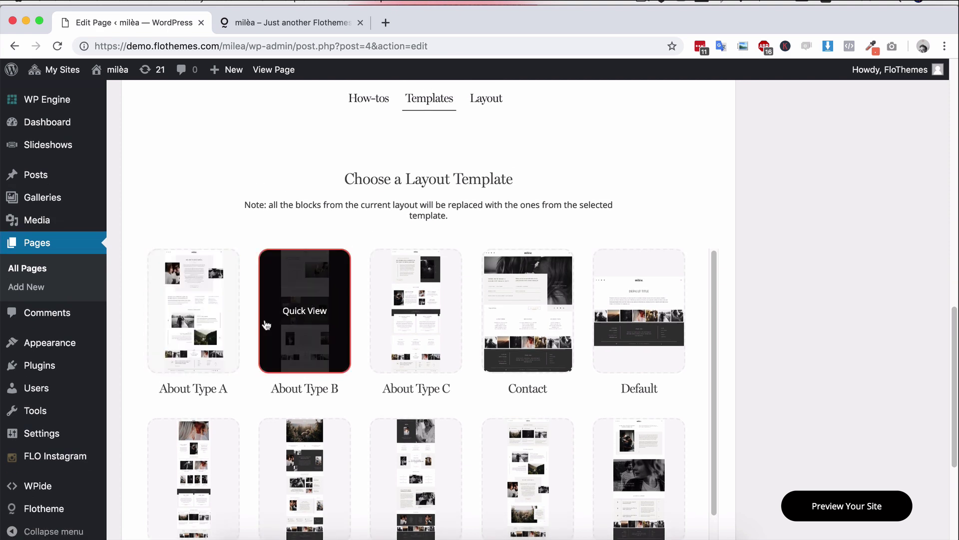
scroll(531, 250, "up", 3)
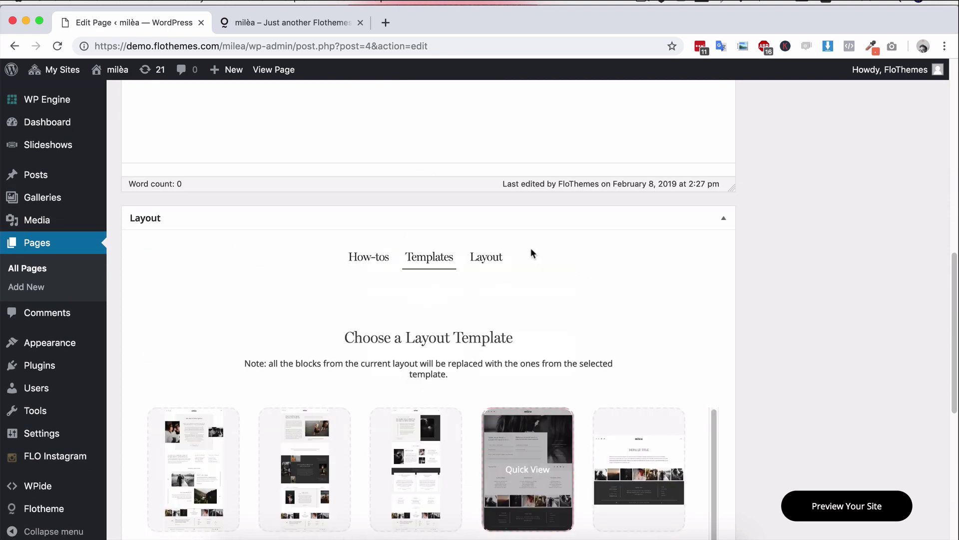
- Return to HOME A's block list and scroll down through its stacked layout blocks
left_click(482, 263)
scroll(655, 385, "down", 3)
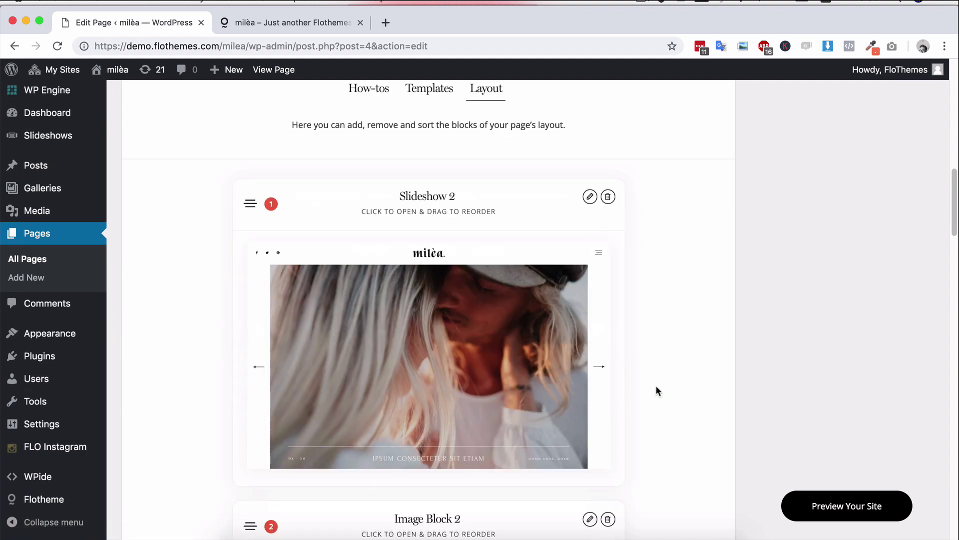
scroll(656, 380, "down", 7)
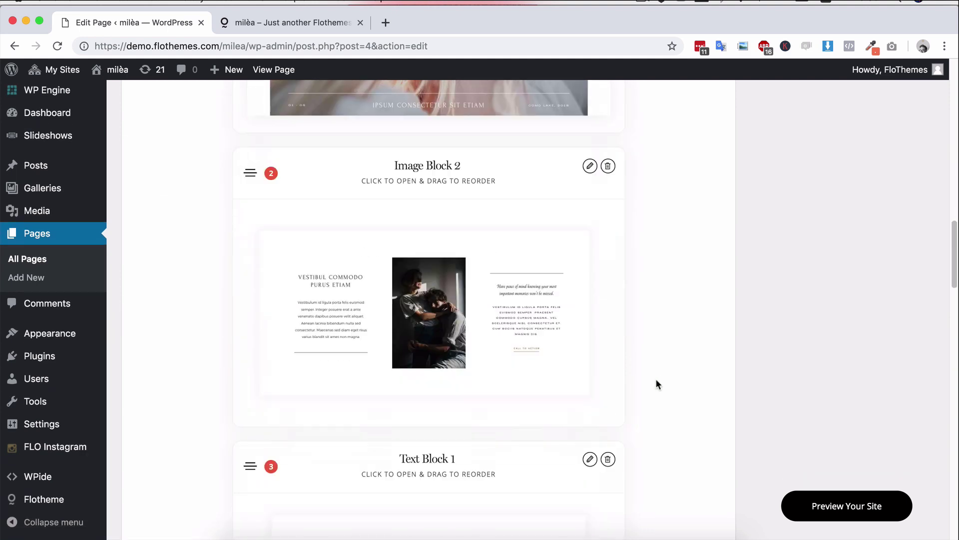
scroll(657, 384, "down", 8)
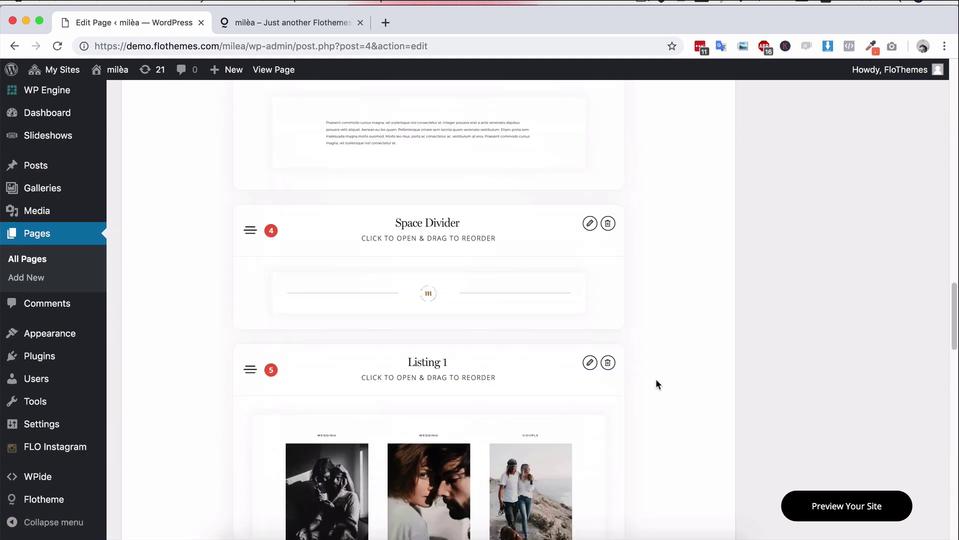
scroll(656, 379, "down", 13)
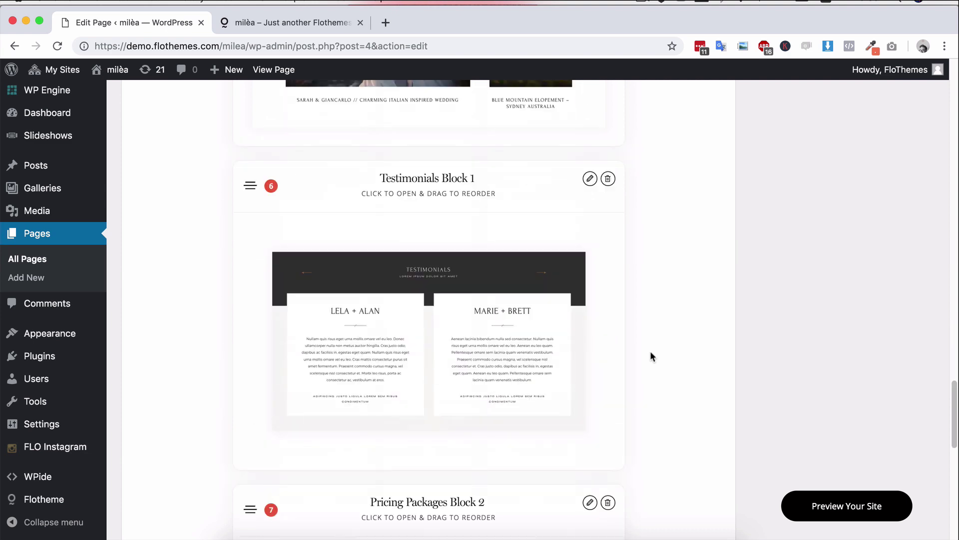
scroll(660, 305, "down", 4)
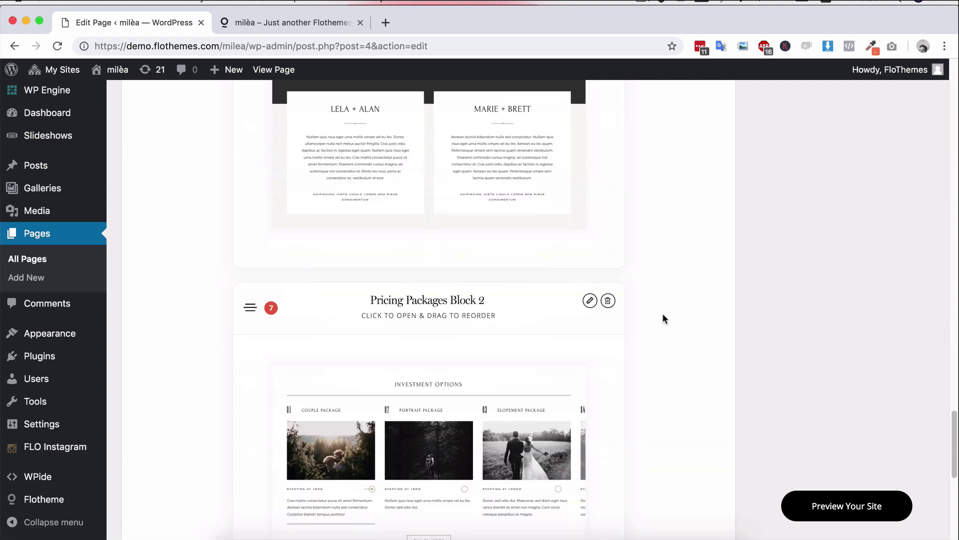
scroll(662, 313, "down", 8)
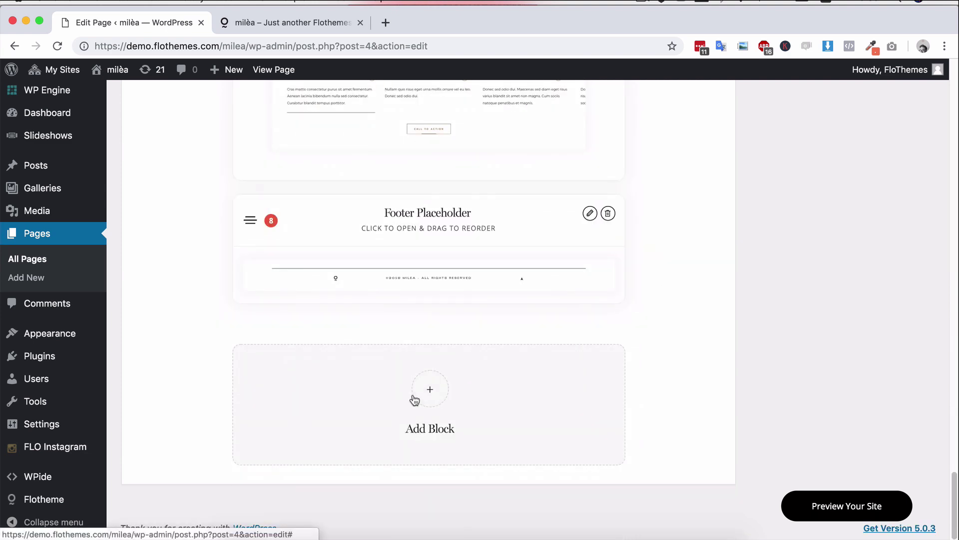
- Open the Add Block picker, then close it without adding, back above Pricing Packages Block 2
left_click(414, 400)
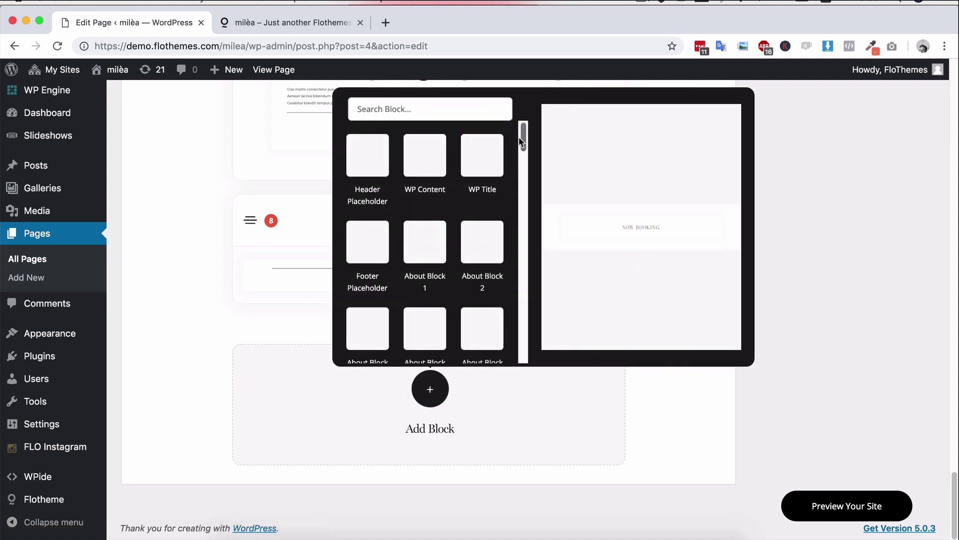
left_click_drag(520, 137, 533, 156)
scroll(522, 310, "down", 10)
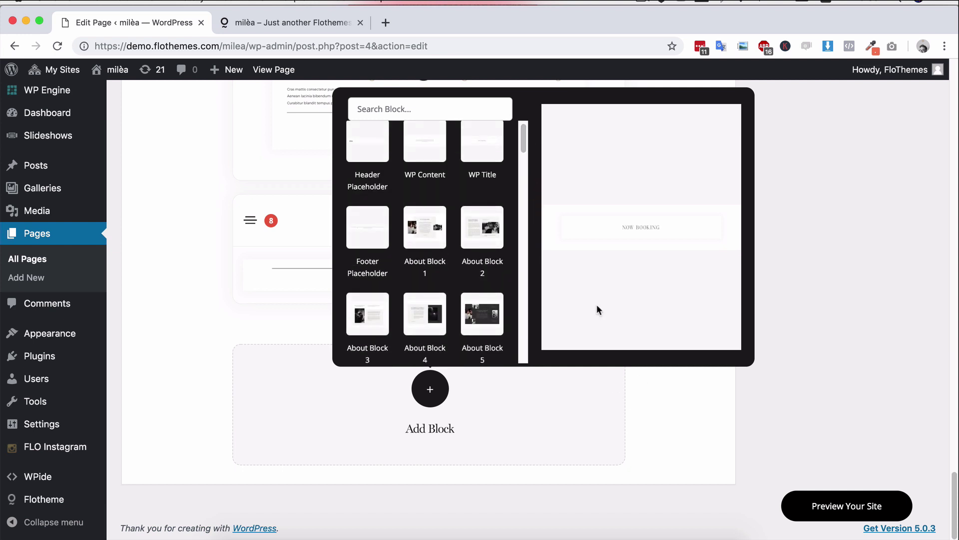
scroll(612, 407, "up", 2)
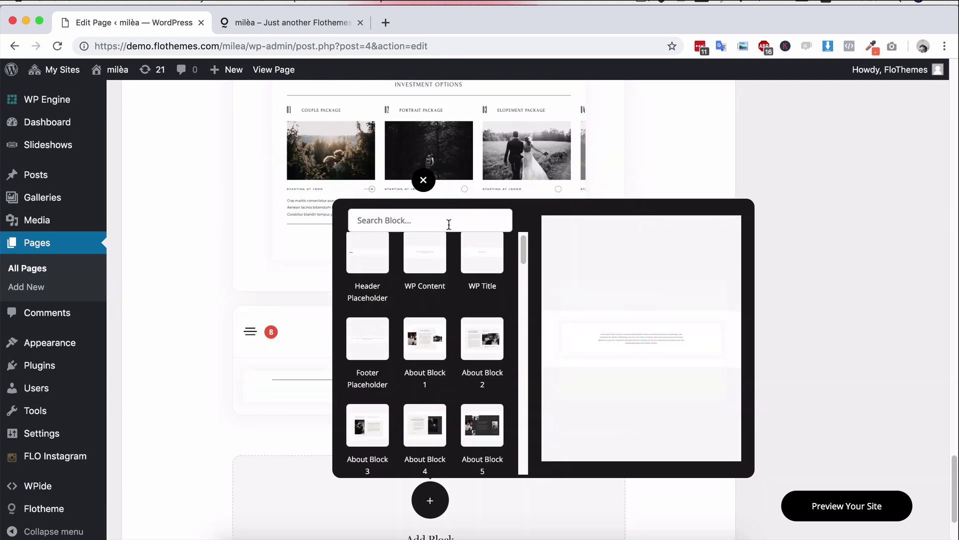
left_click(422, 180)
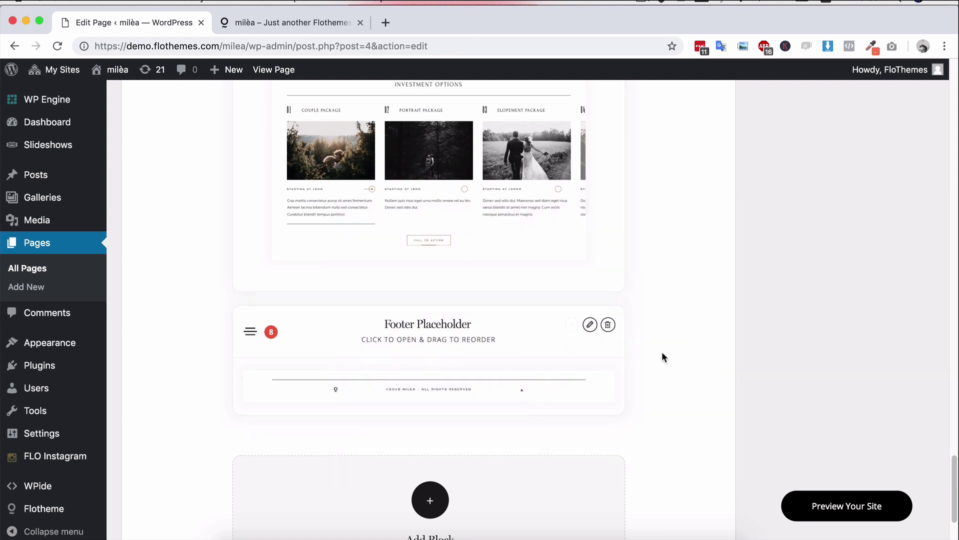
scroll(662, 352, "up", 5)
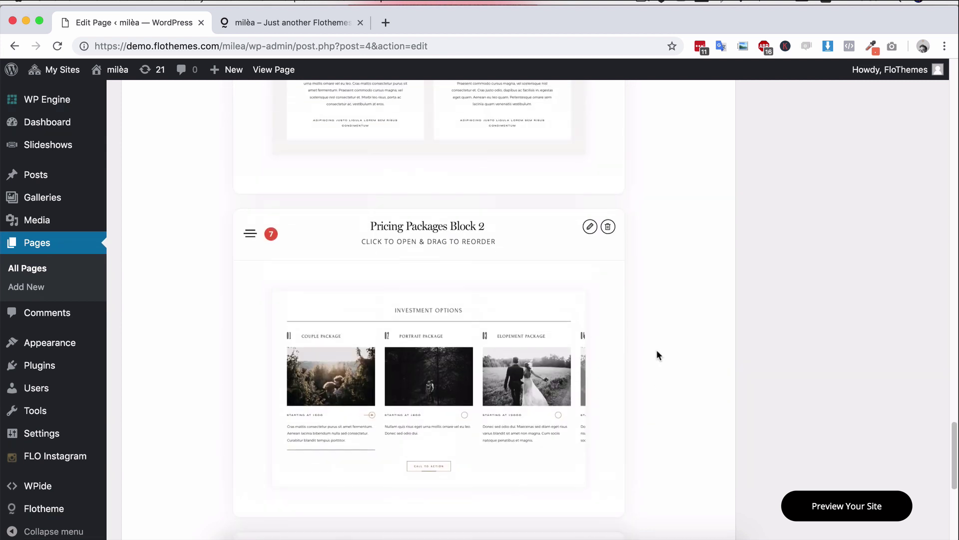
scroll(657, 353, "up", 1)
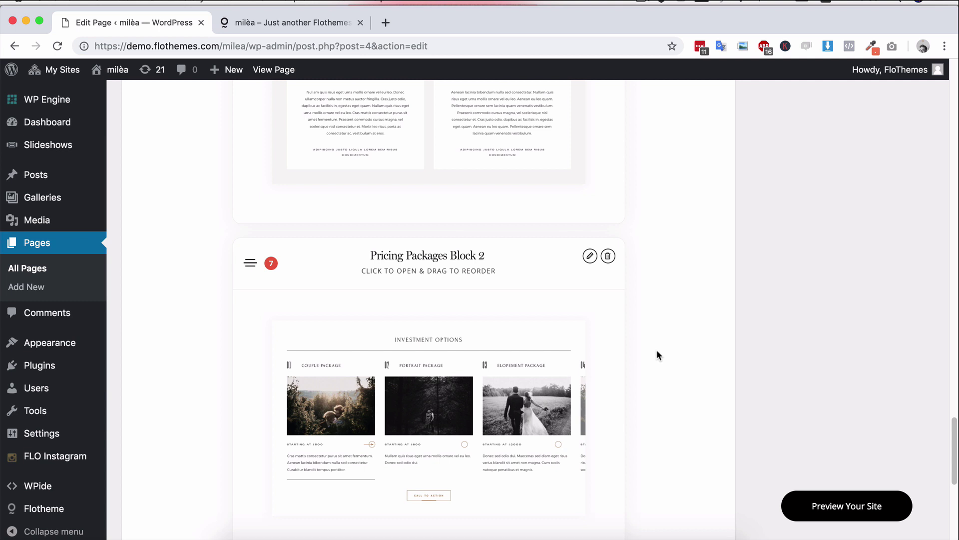
- Switch to the live Milèa demo and go through the menu's Blog to Listing 1
left_click(260, 18)
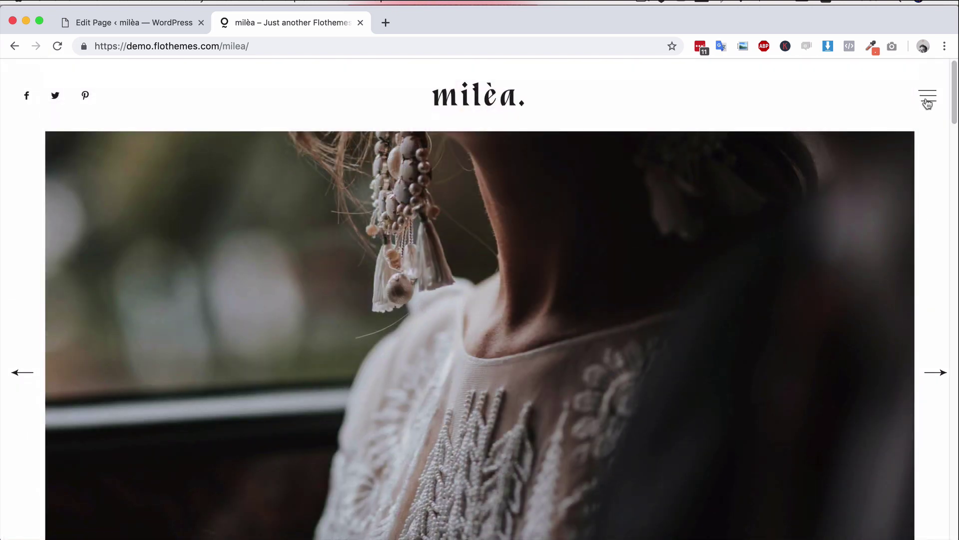
left_click(928, 102)
mouse_move(897, 318)
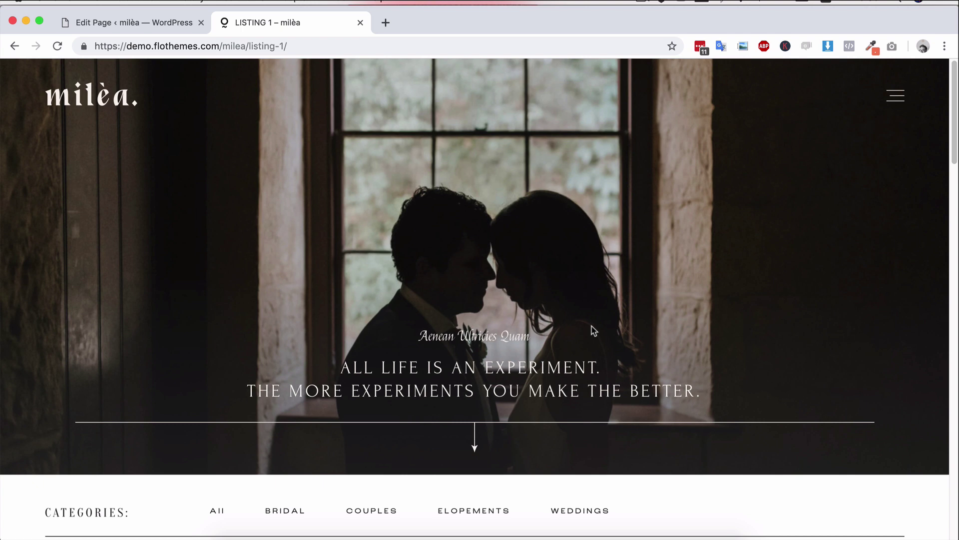
- Scroll through Listing 1's category-labelled wedding stories and back to the top
scroll(594, 330, "down", 9)
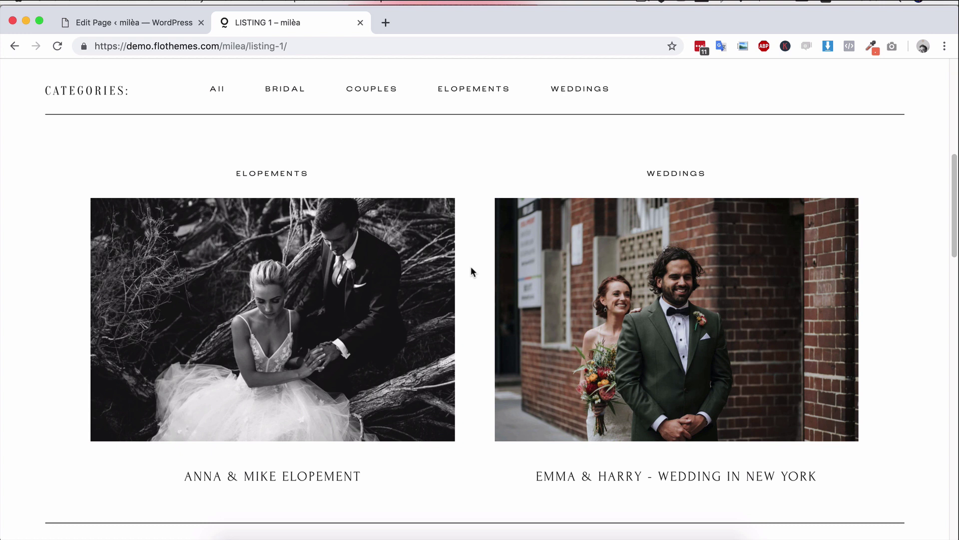
scroll(471, 271, "down", 3)
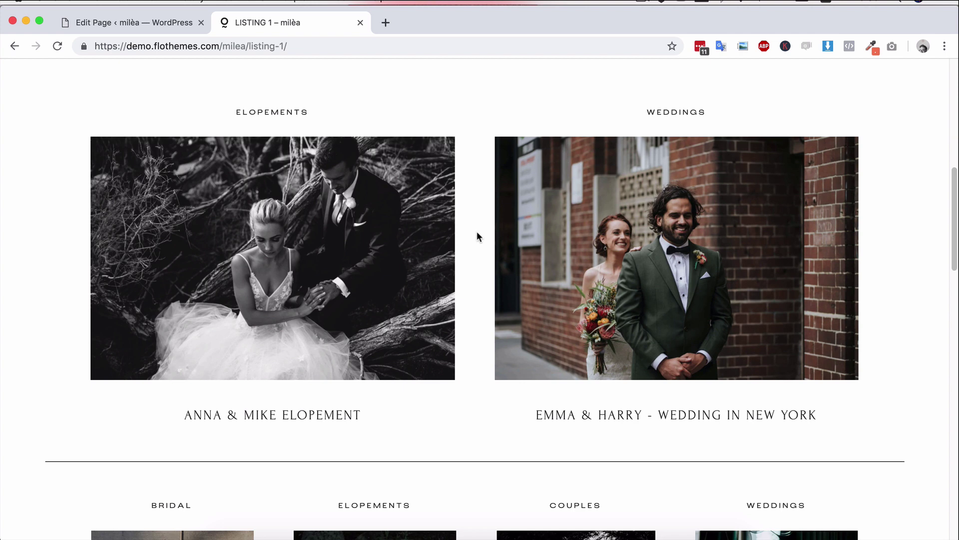
scroll(477, 235, "down", 7)
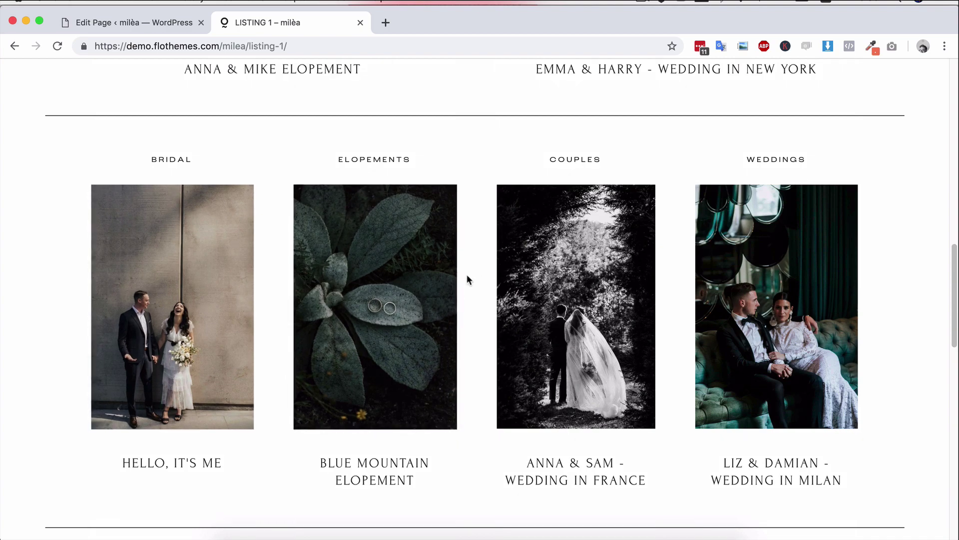
scroll(480, 265, "down", 6)
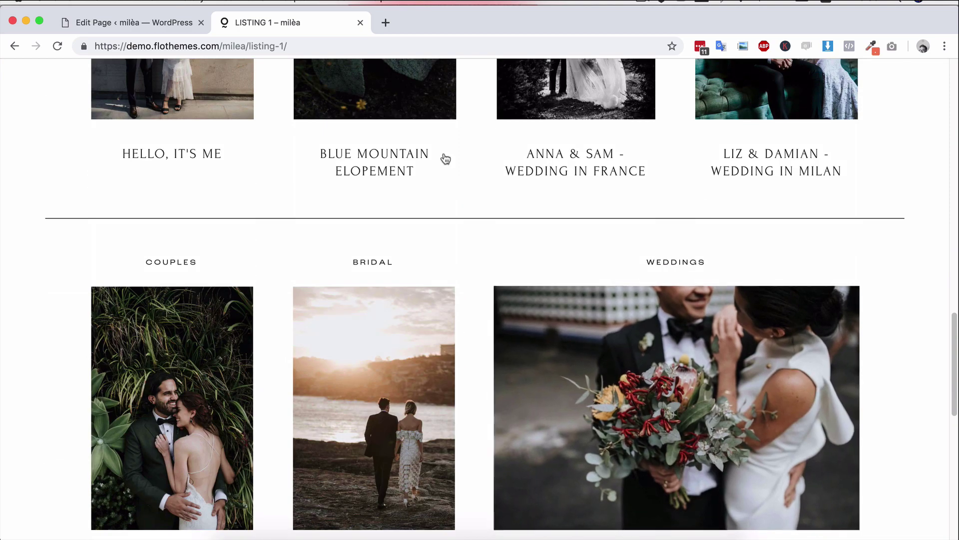
scroll(492, 227, "up", 12)
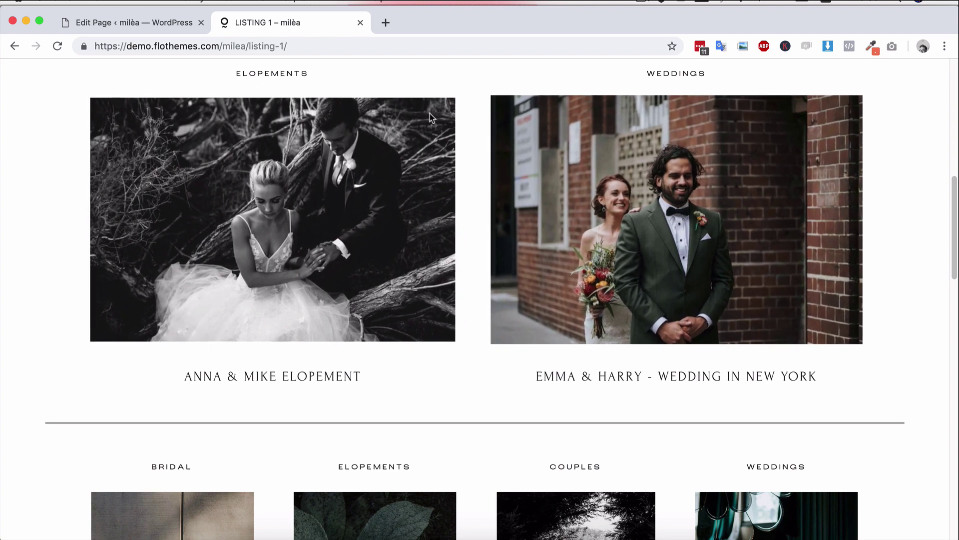
scroll(484, 202, "down", 9)
scroll(485, 202, "up", 4)
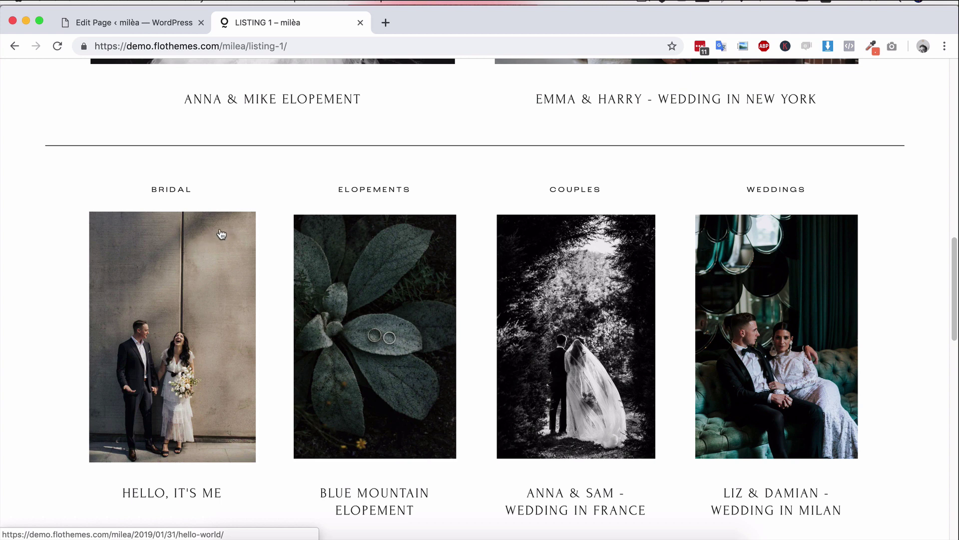
scroll(475, 241, "down", 6)
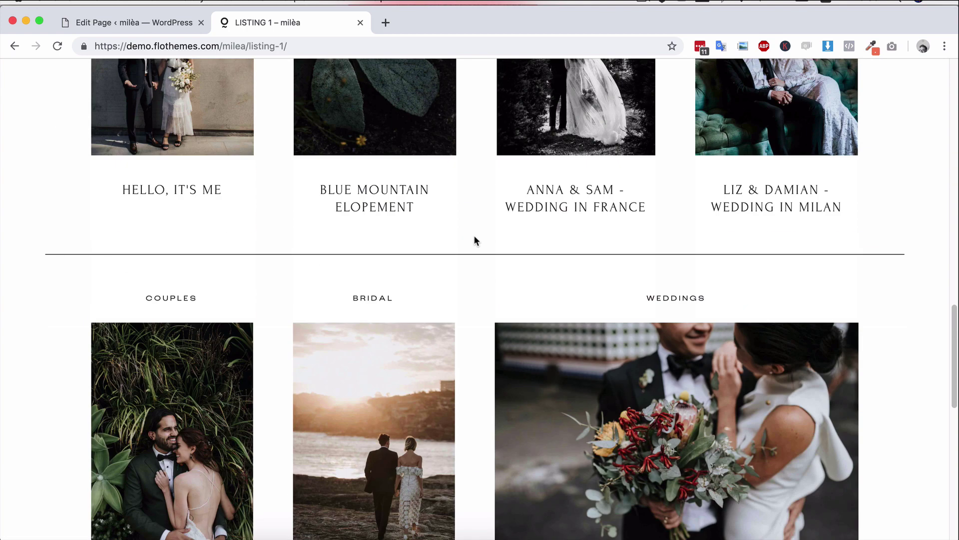
scroll(475, 240, "down", 2)
scroll(583, 287, "down", 2)
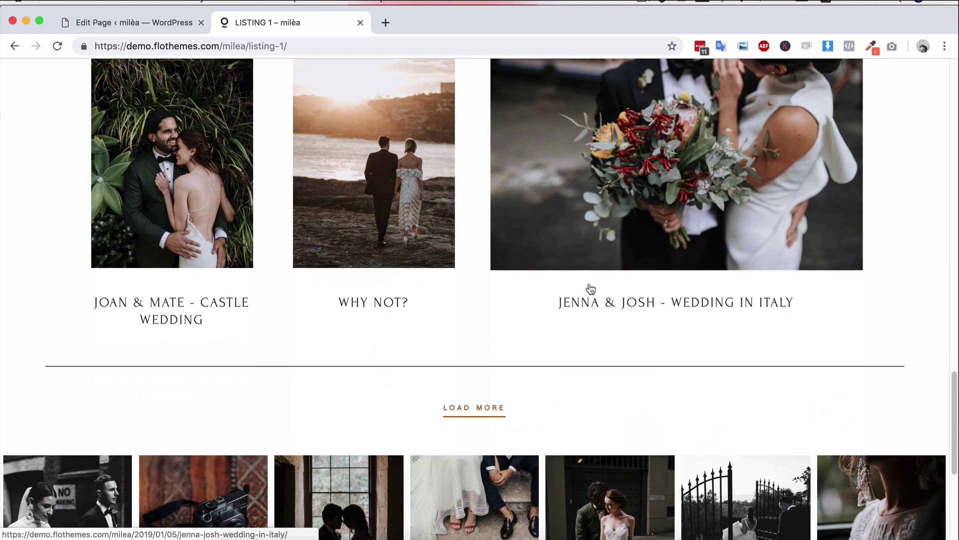
scroll(489, 281, "down", 2)
scroll(490, 278, "up", 4)
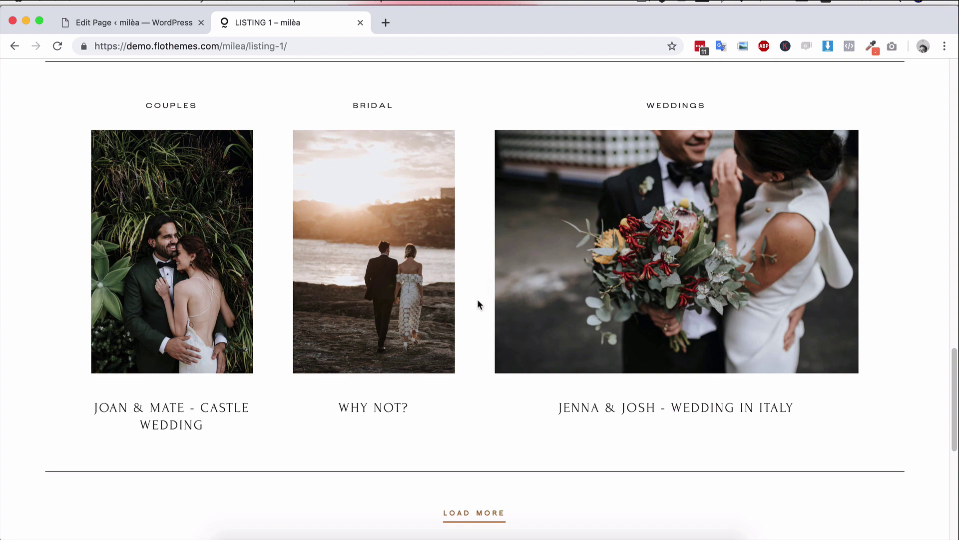
scroll(475, 308, "up", 15)
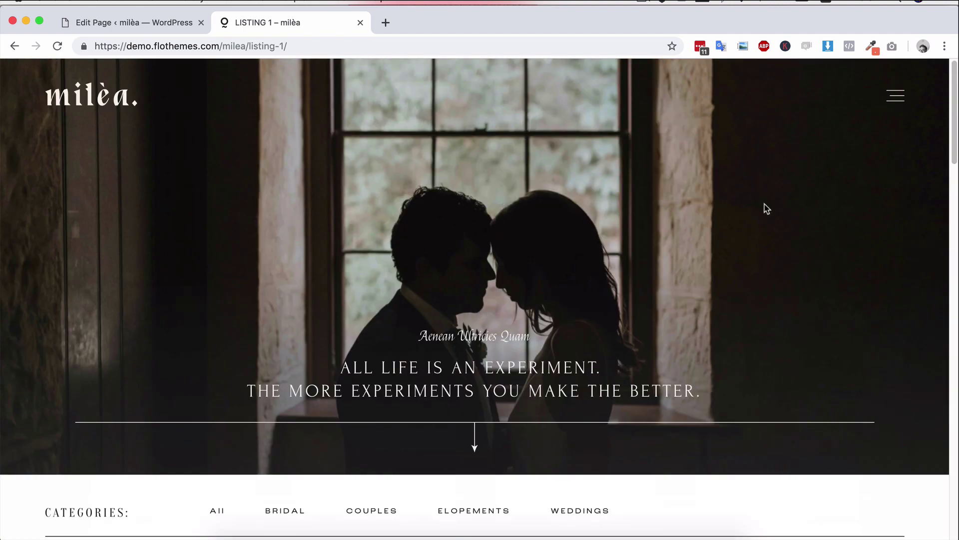
- From the demo's menu, go through Pages, Blog and Portfolio to Gallery A
left_click(892, 100)
mouse_move(881, 284)
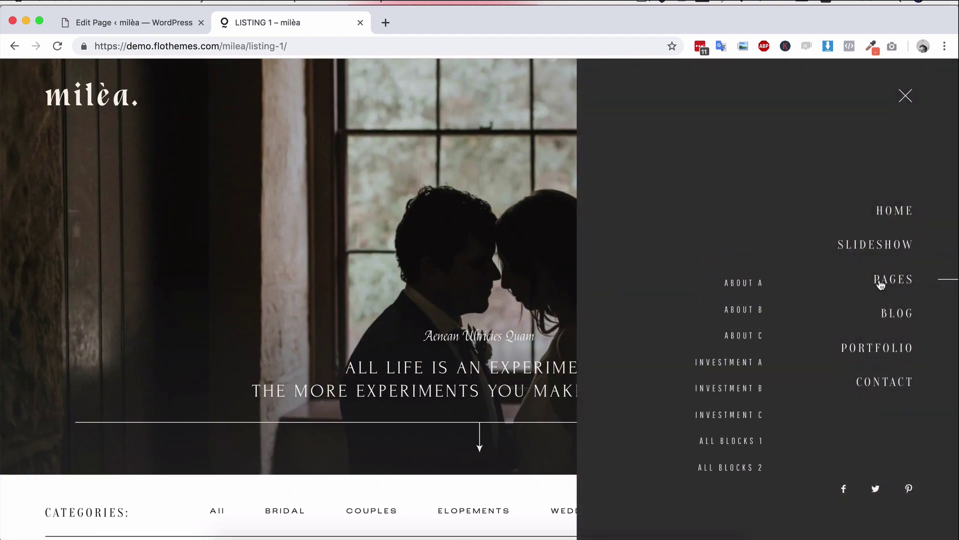
mouse_move(898, 316)
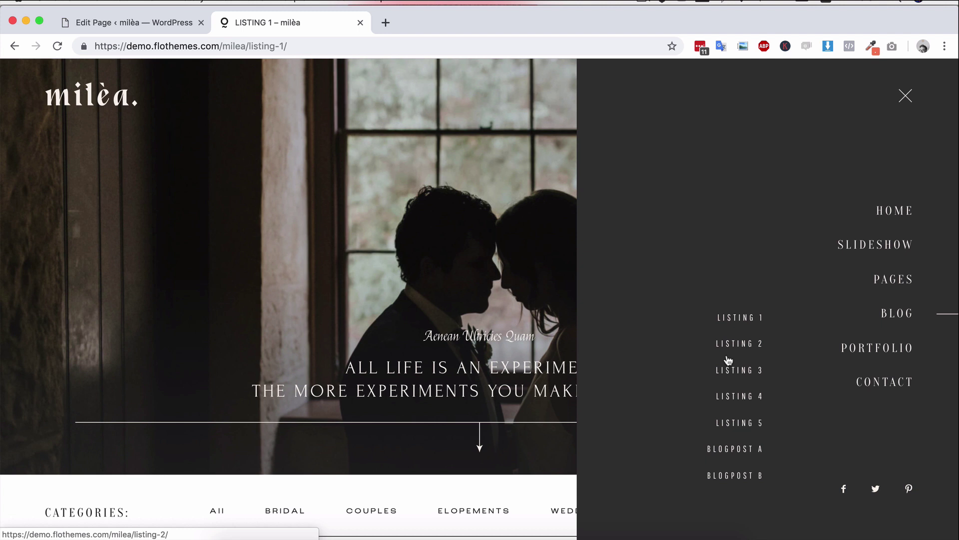
mouse_move(889, 352)
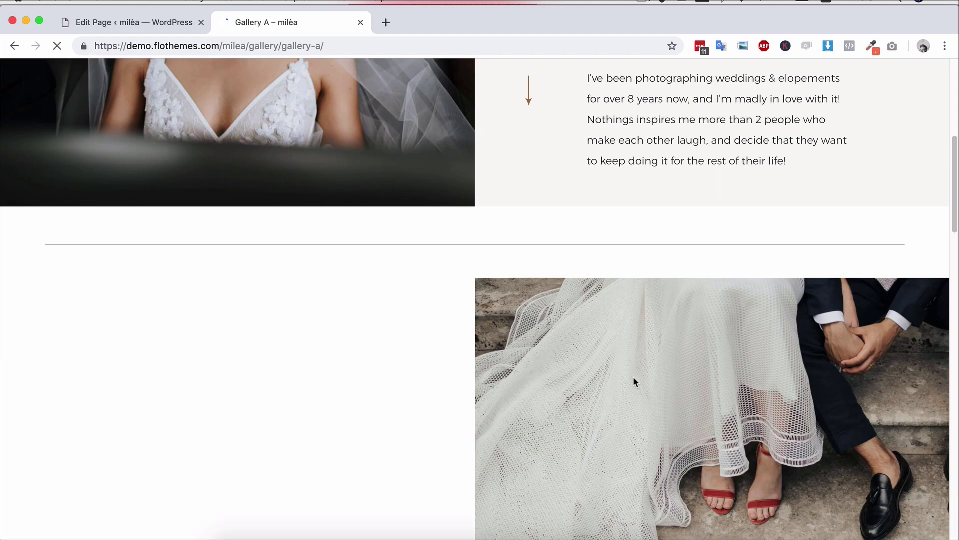
scroll(633, 382, "down", 6)
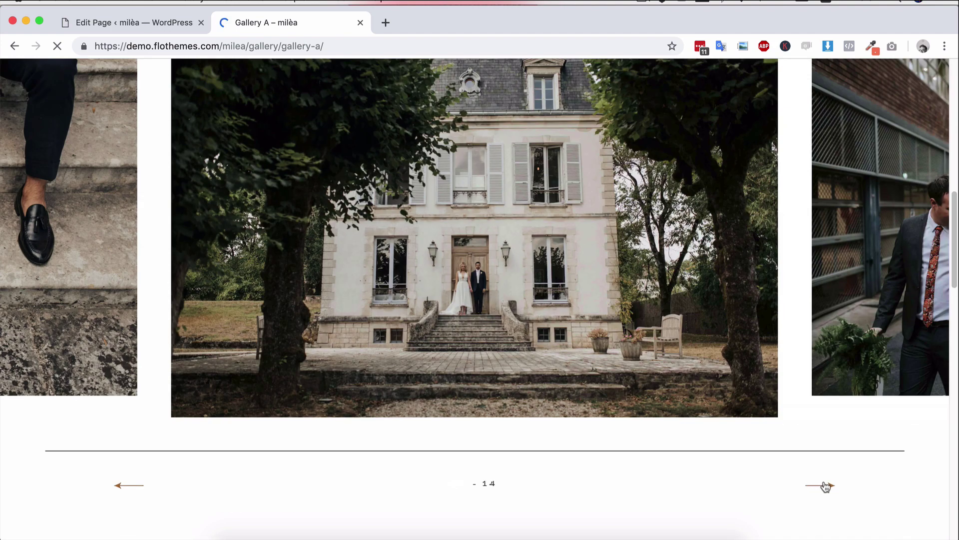
- Step the Gallery A slider forward to photo 04/14, view the bio, and return up
left_click(809, 482)
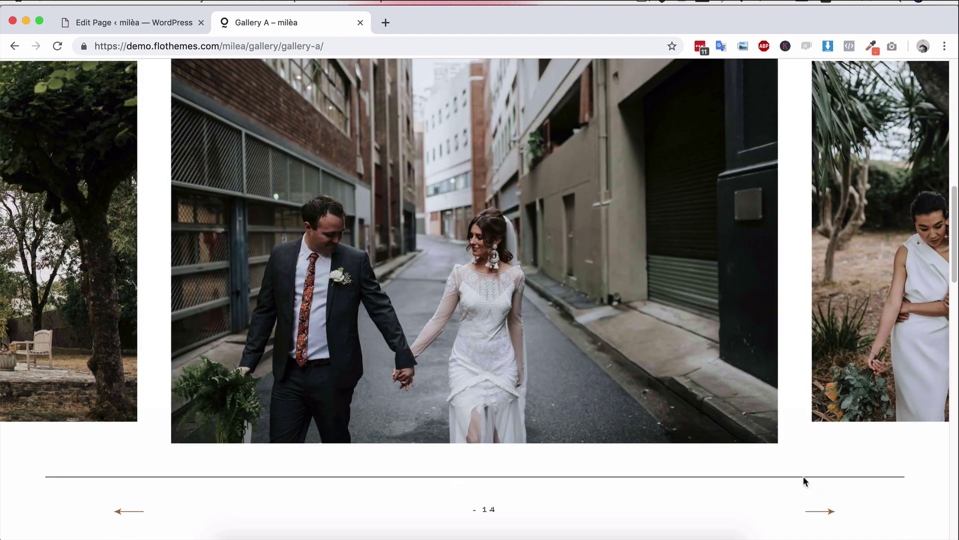
scroll(802, 476, "up", 2)
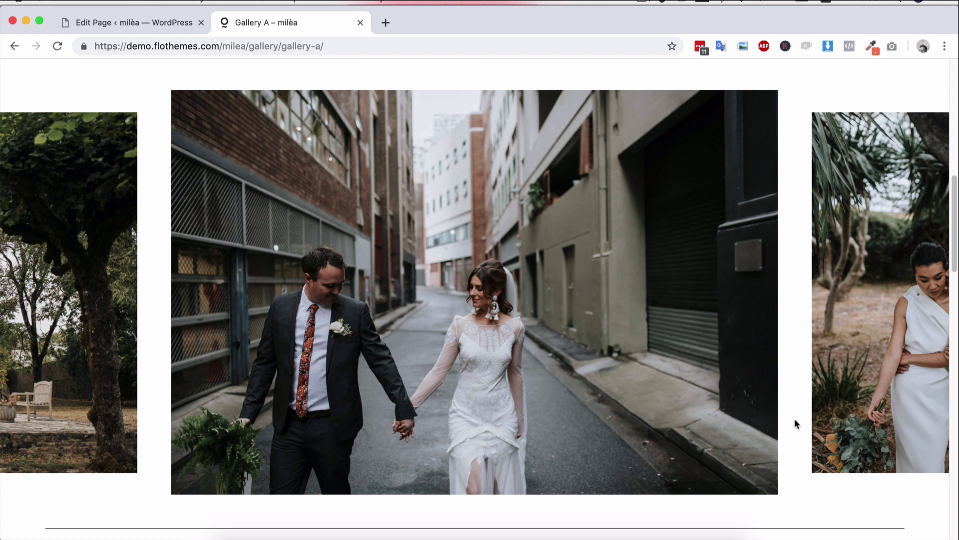
left_click(910, 270)
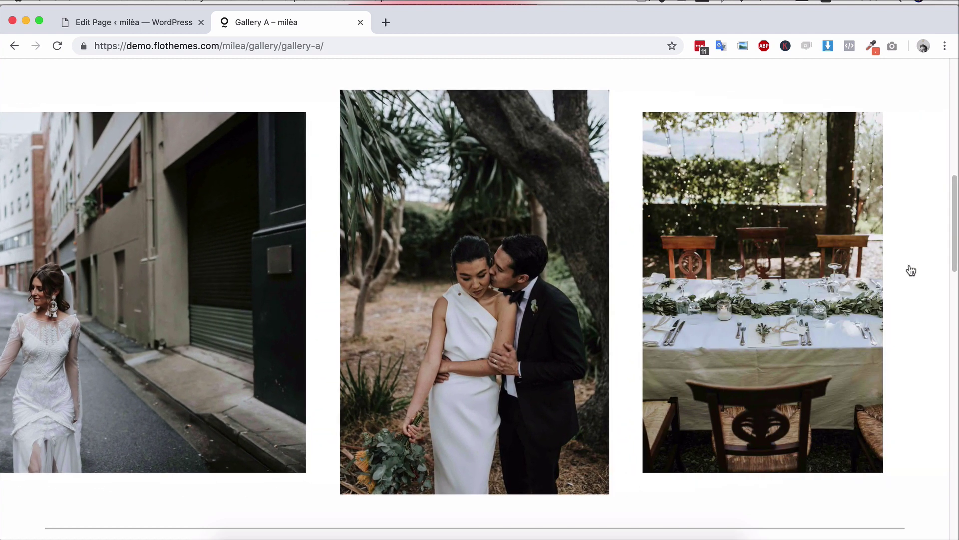
scroll(820, 280, "down", 8)
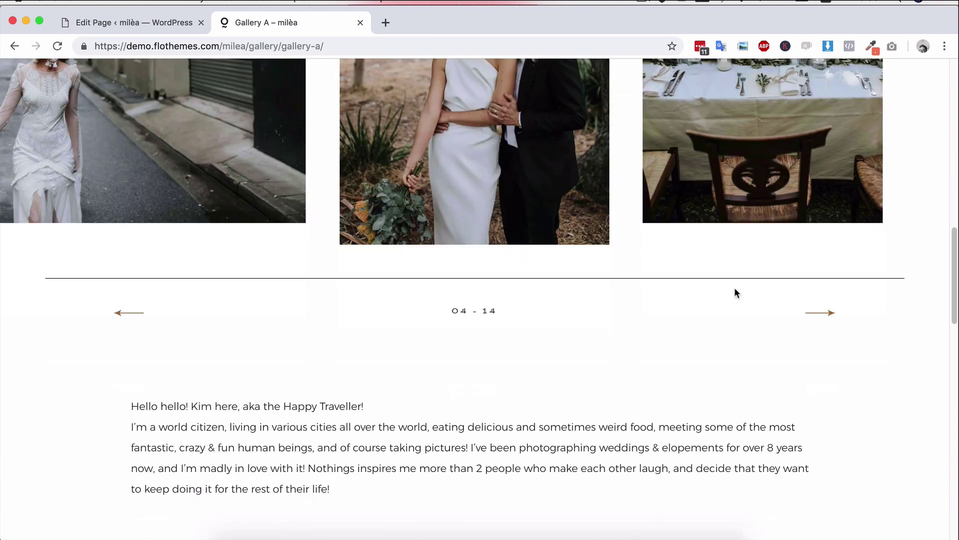
scroll(718, 286, "down", 5)
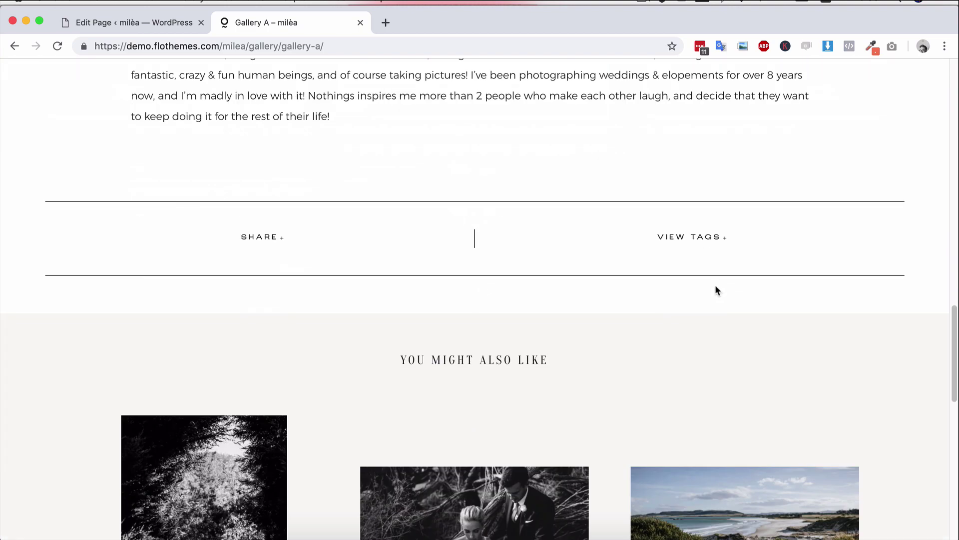
scroll(715, 285, "down", 3)
scroll(717, 289, "up", 15)
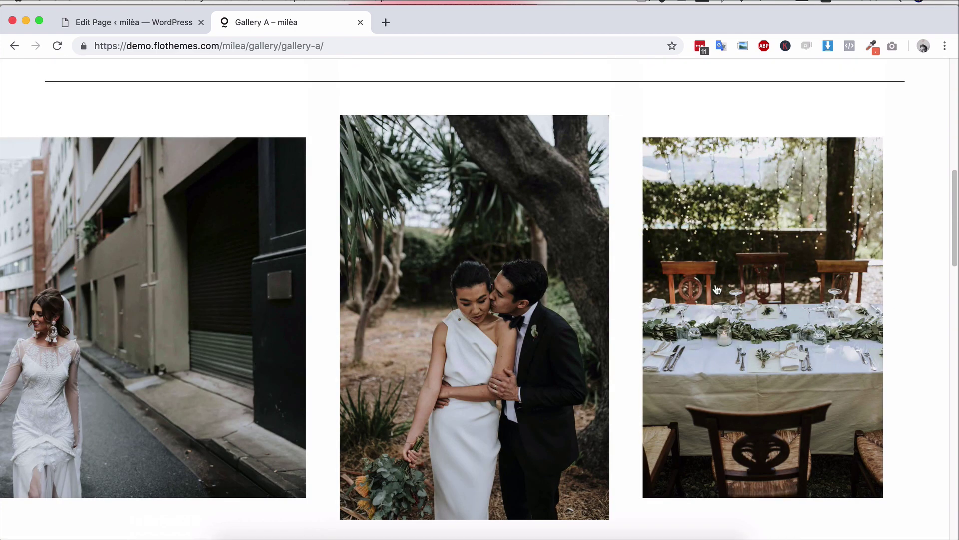
scroll(630, 286, "up", 10)
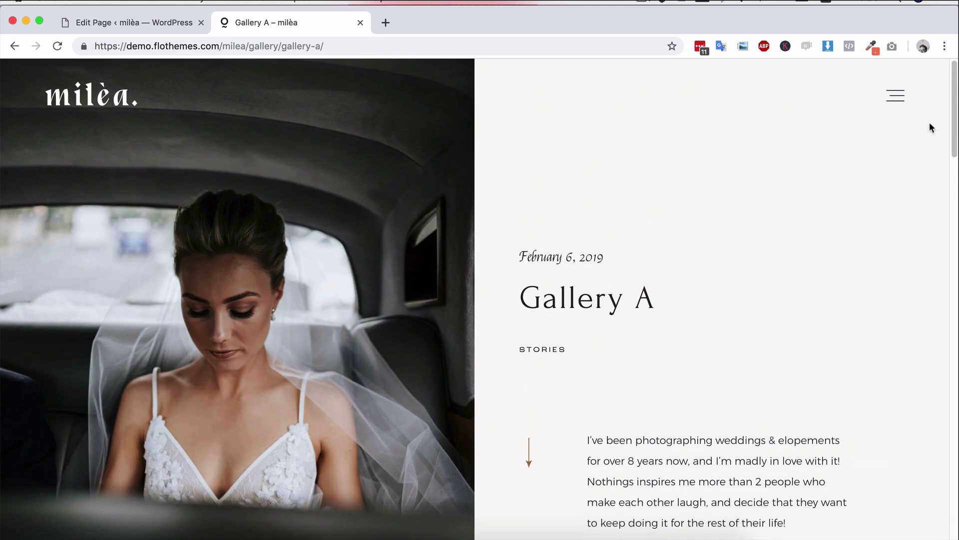
- Open the Investment C page from the demo's Pages menu
left_click(895, 97)
mouse_move(882, 380)
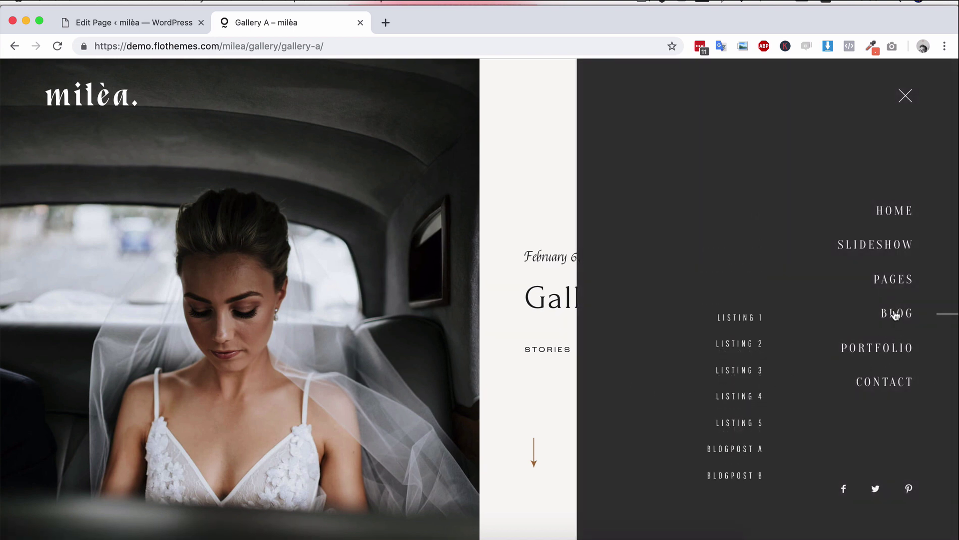
mouse_move(898, 280)
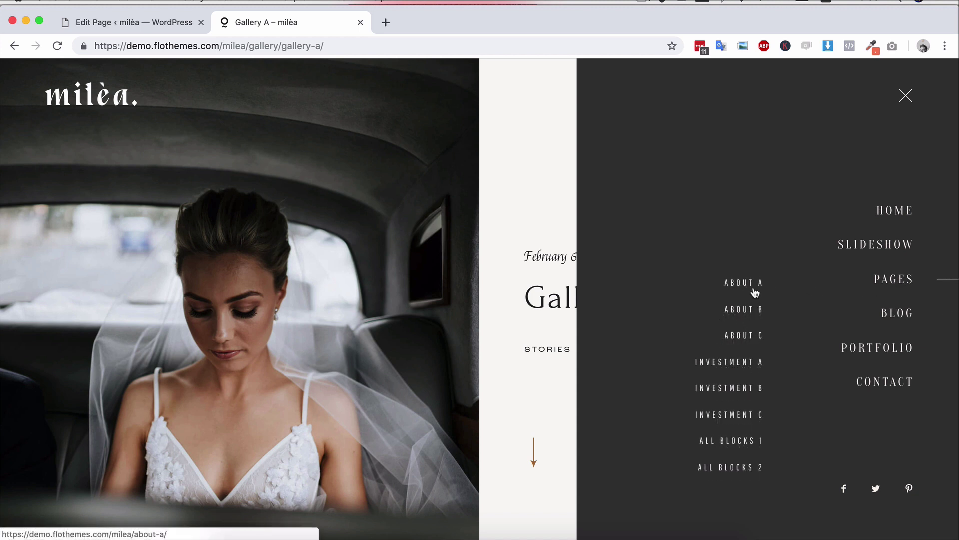
left_click(748, 417)
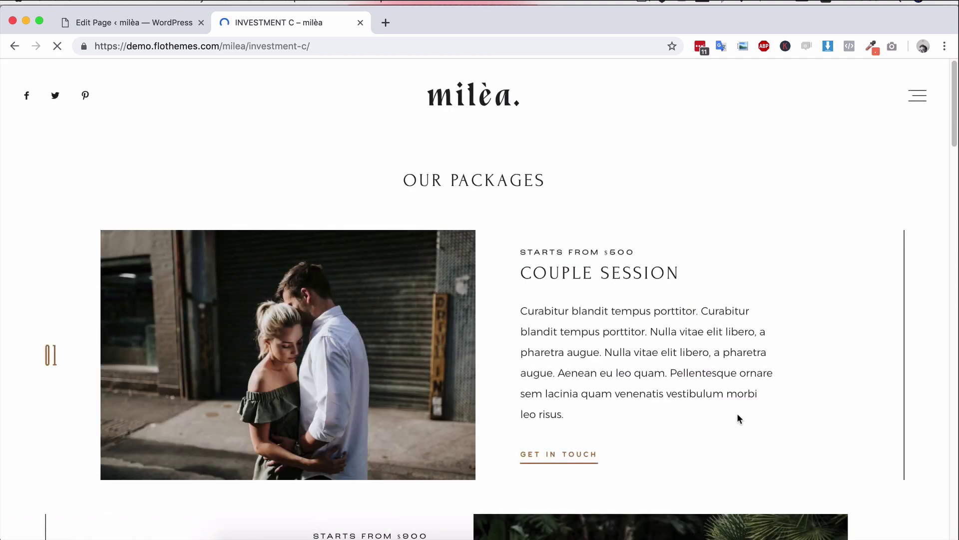
- Scroll through Investment C's packages and testimonials, page through the Q&A rows, and return up
scroll(737, 414, "down", 5)
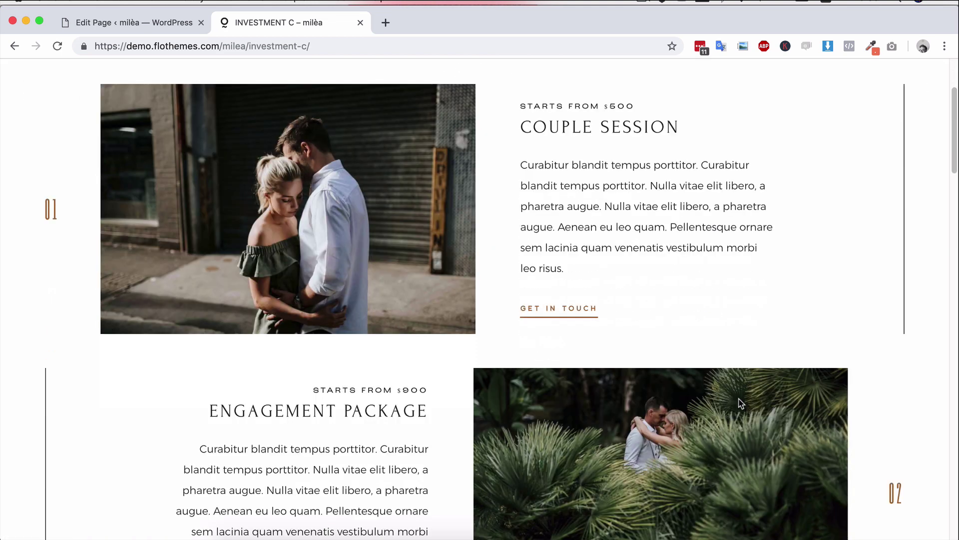
scroll(740, 403, "down", 4)
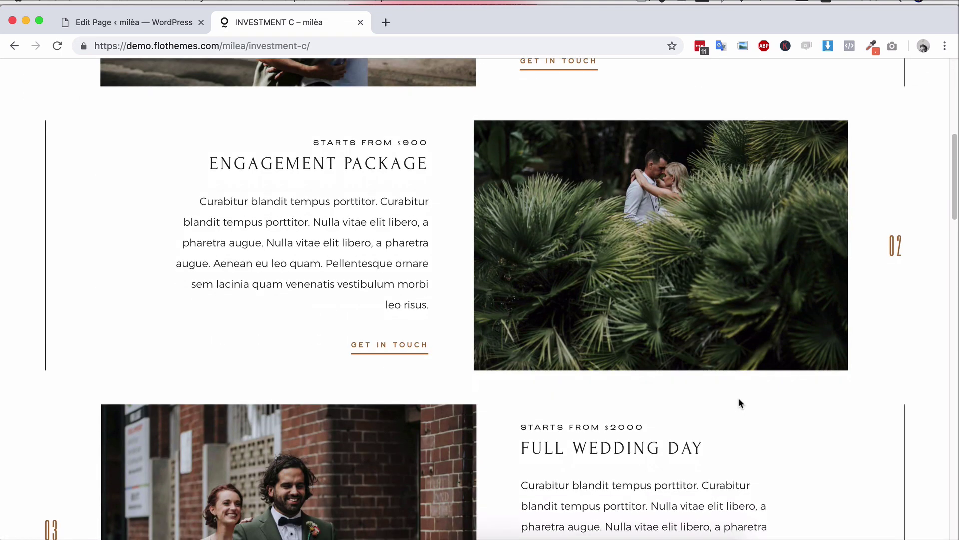
scroll(737, 391, "down", 4)
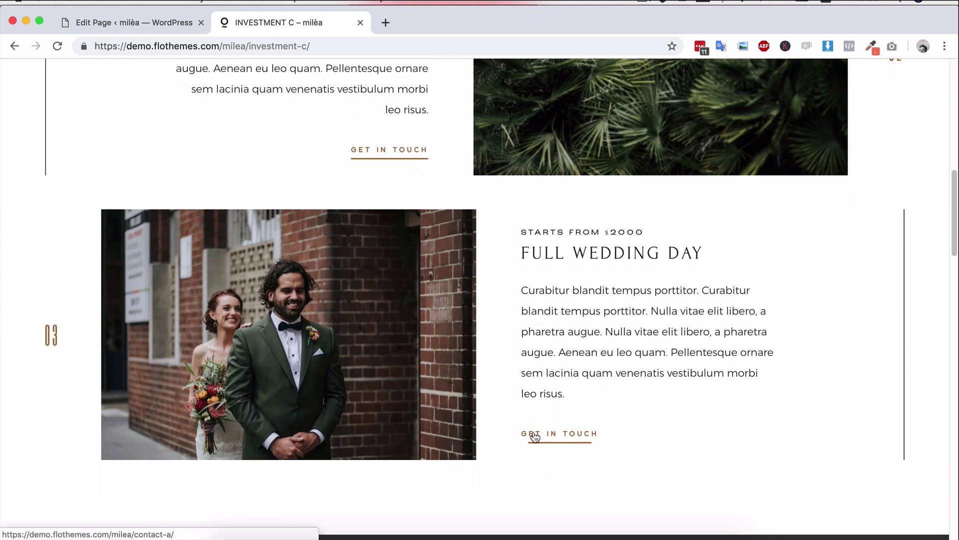
scroll(594, 332, "down", 10)
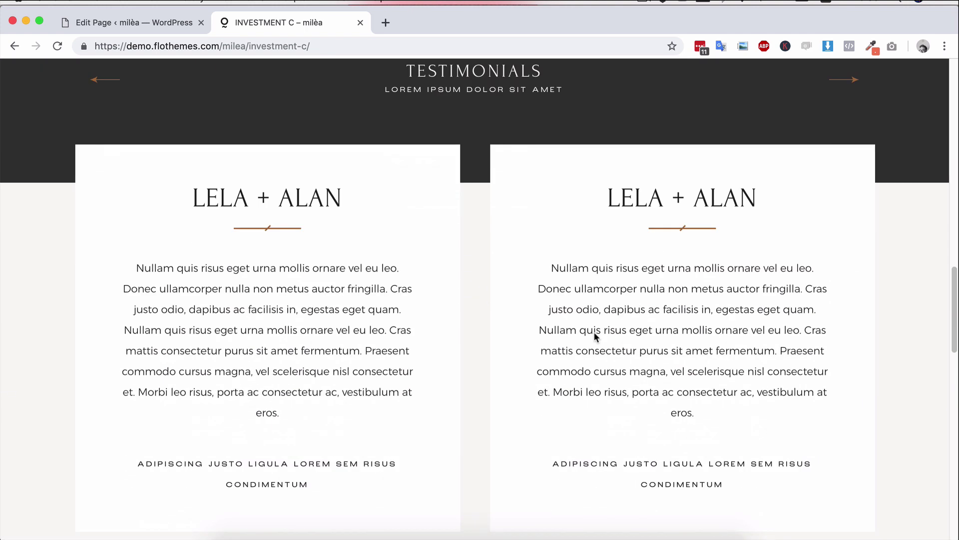
scroll(594, 331, "down", 4)
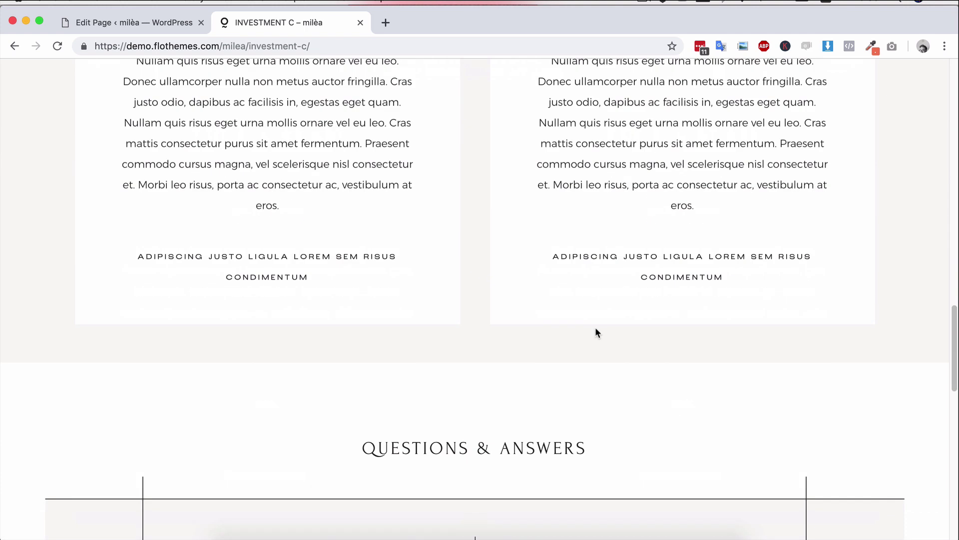
scroll(595, 328, "down", 4)
scroll(597, 331, "up", 7)
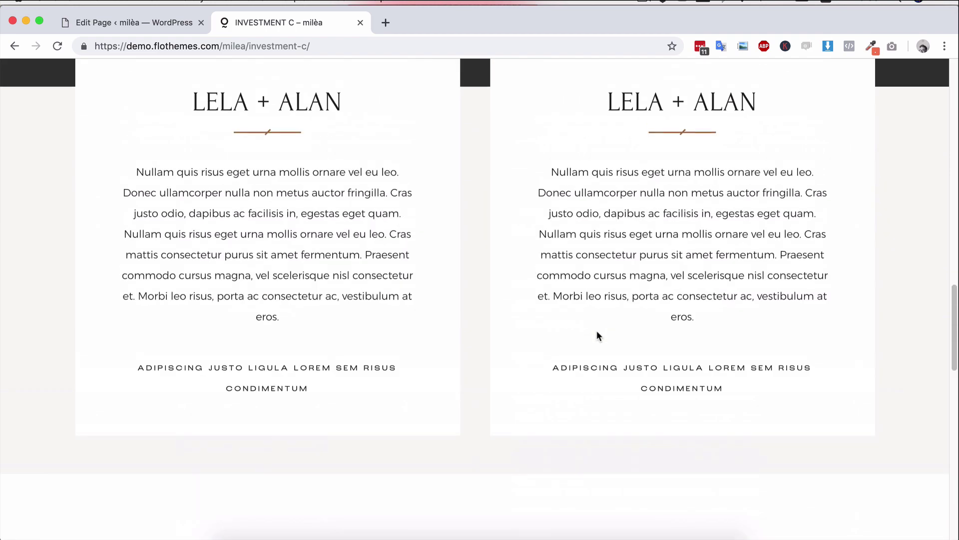
scroll(596, 331, "down", 12)
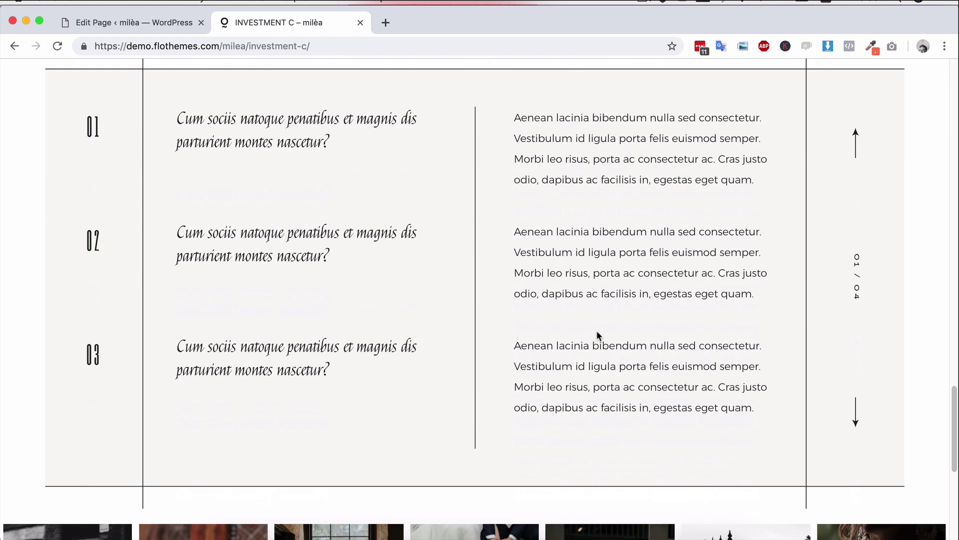
scroll(596, 331, "up", 1)
left_click(855, 465)
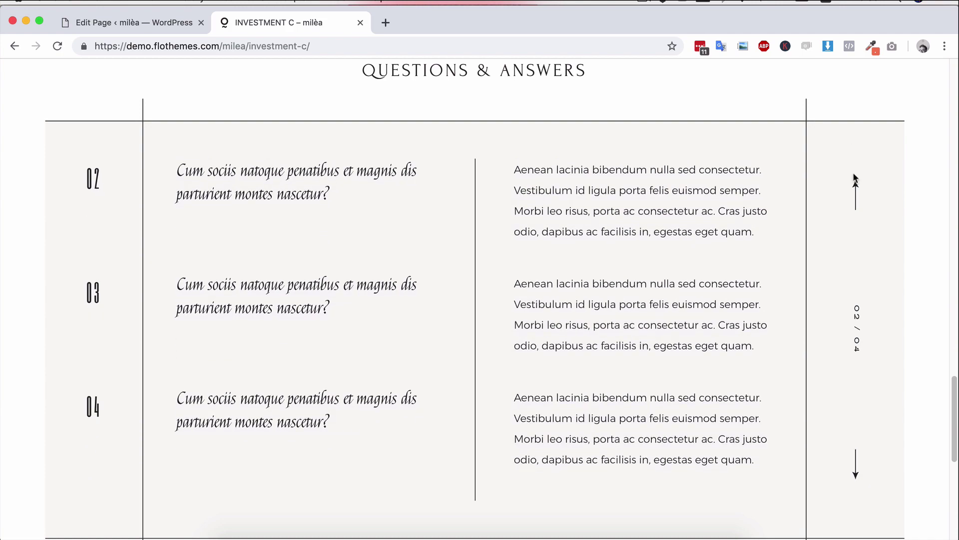
left_click(856, 187)
scroll(898, 277, "up", 20)
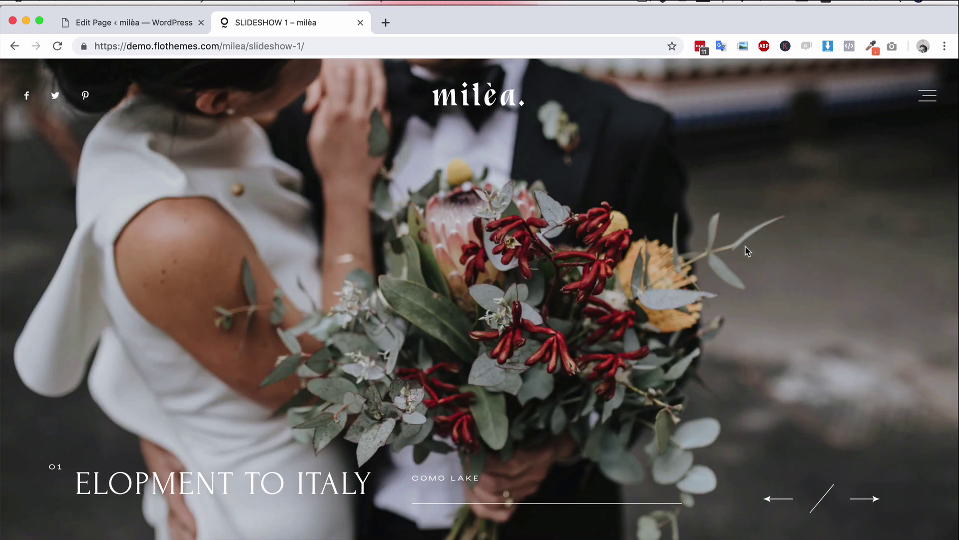
- Open Slideshow 2 from the demo's Slideshow menu and scroll its slides
left_click(927, 96)
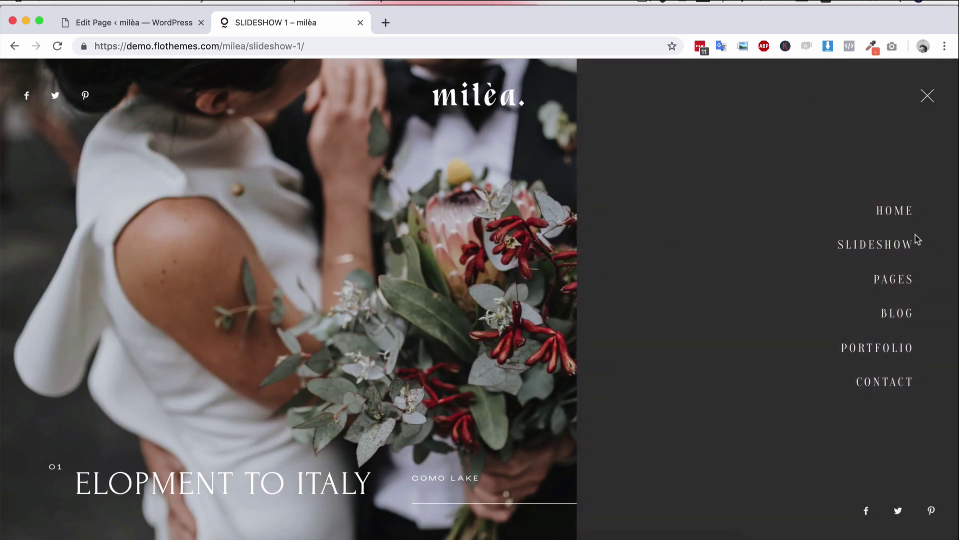
mouse_move(917, 242)
left_click(753, 276)
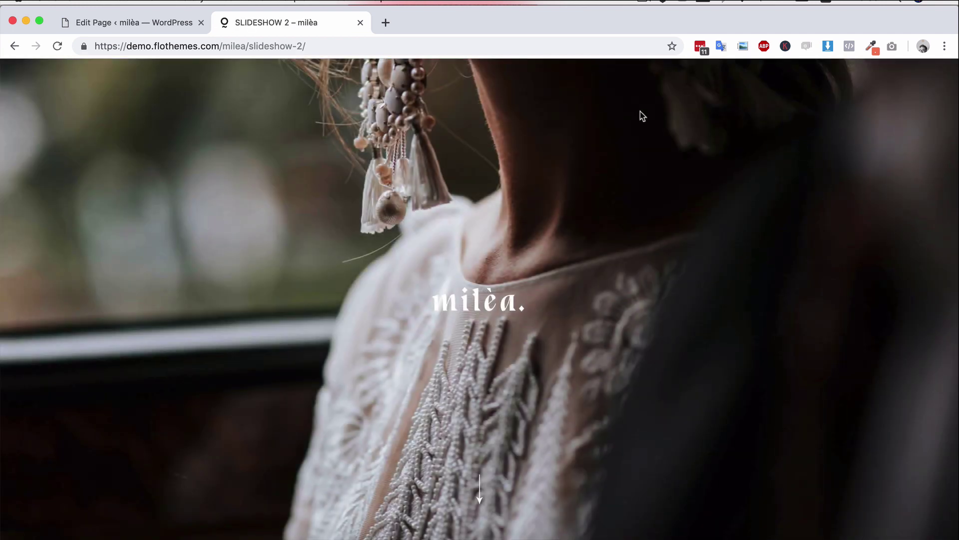
scroll(496, 268, "down", 2)
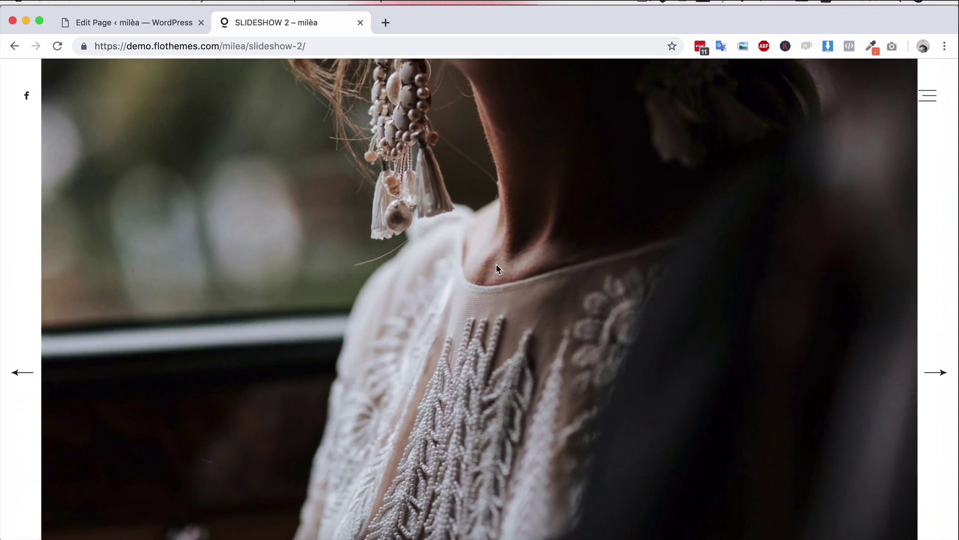
scroll(497, 268, "up", 2)
- Return to the WordPress HOME A page editor tab
left_click(928, 95)
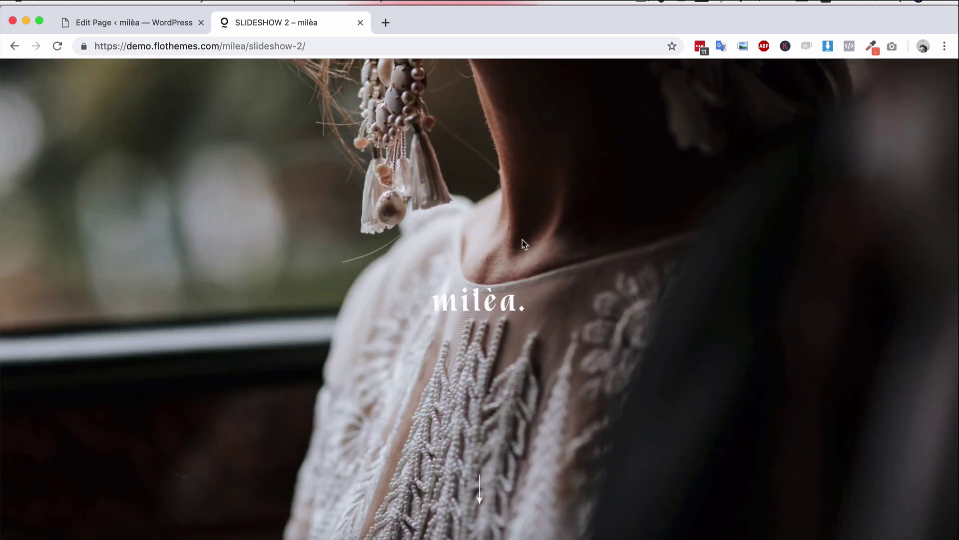
scroll(523, 242, "down", 2)
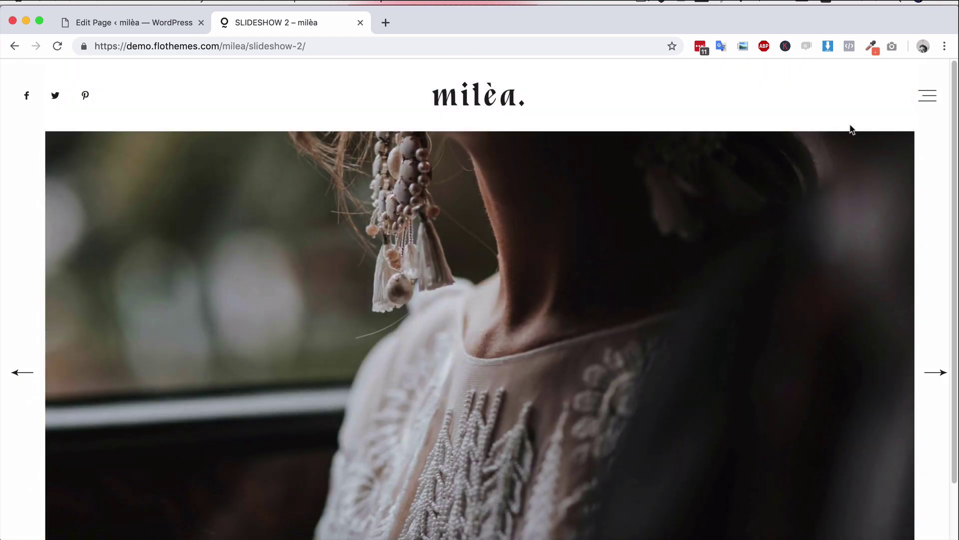
left_click(133, 28)
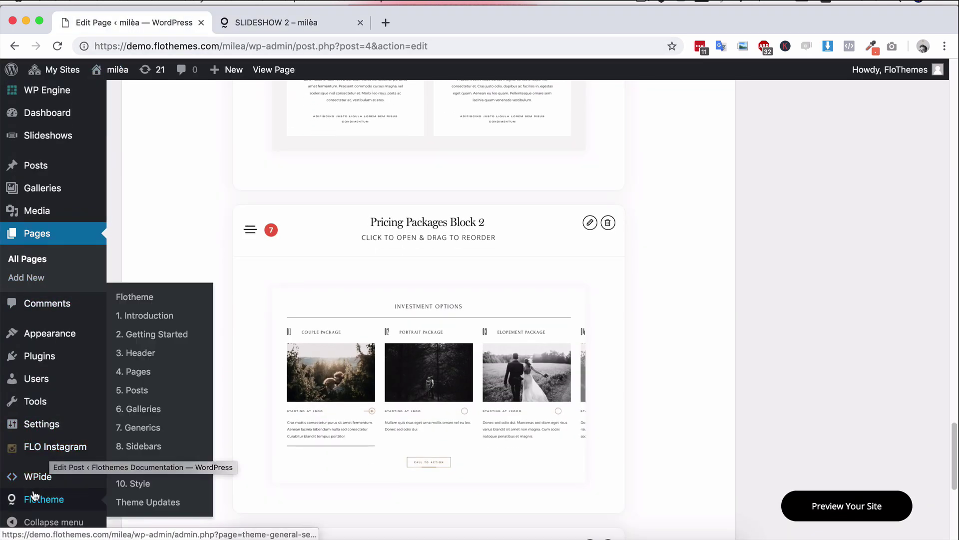
- Open the Flotheme 3. Header settings page
left_click(128, 352)
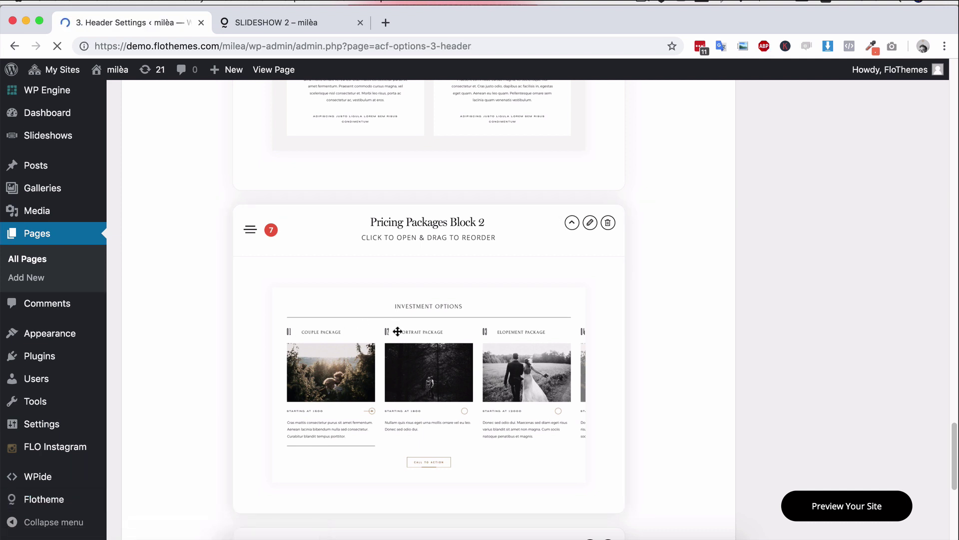
left_click(285, 24)
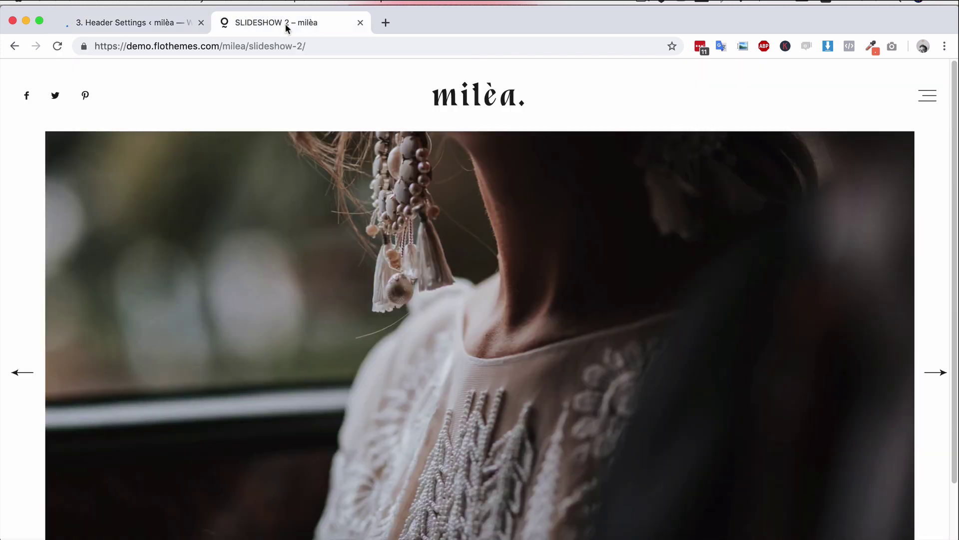
left_click(130, 22)
- Compare Desktop Header types A–E, then go to Flotheme 9. Footer settings
left_click(210, 220)
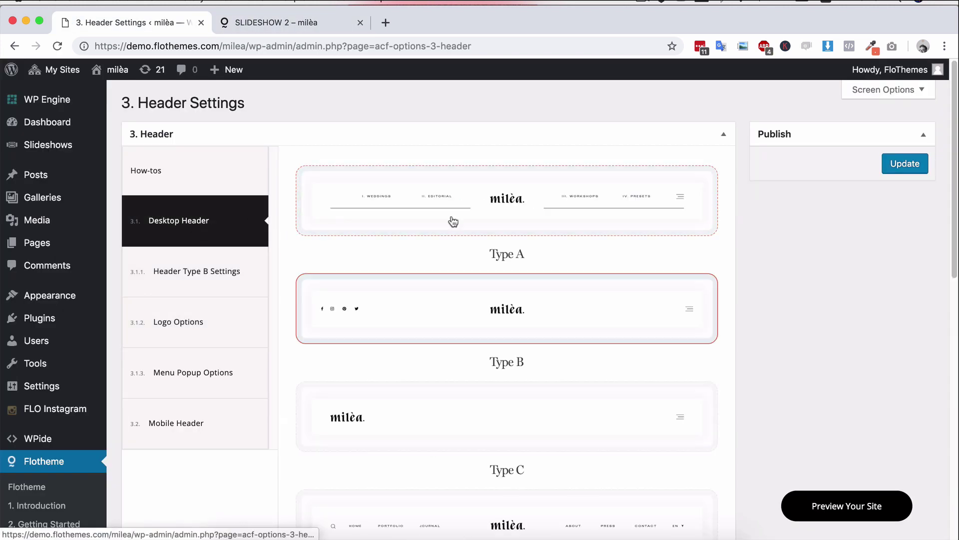
scroll(509, 230, "down", 5)
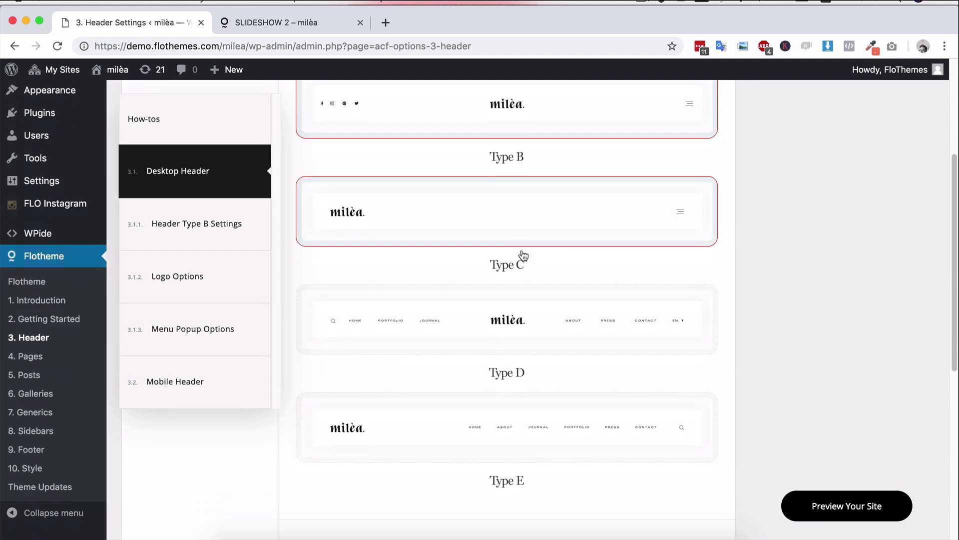
scroll(514, 355, "up", 3)
scroll(509, 331, "up", 2)
scroll(496, 415, "down", 5)
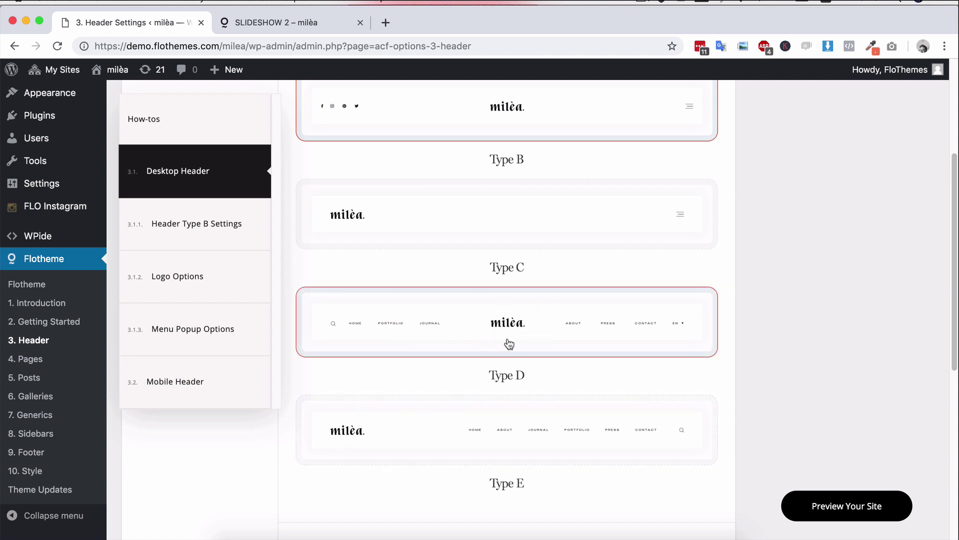
scroll(599, 244, "up", 4)
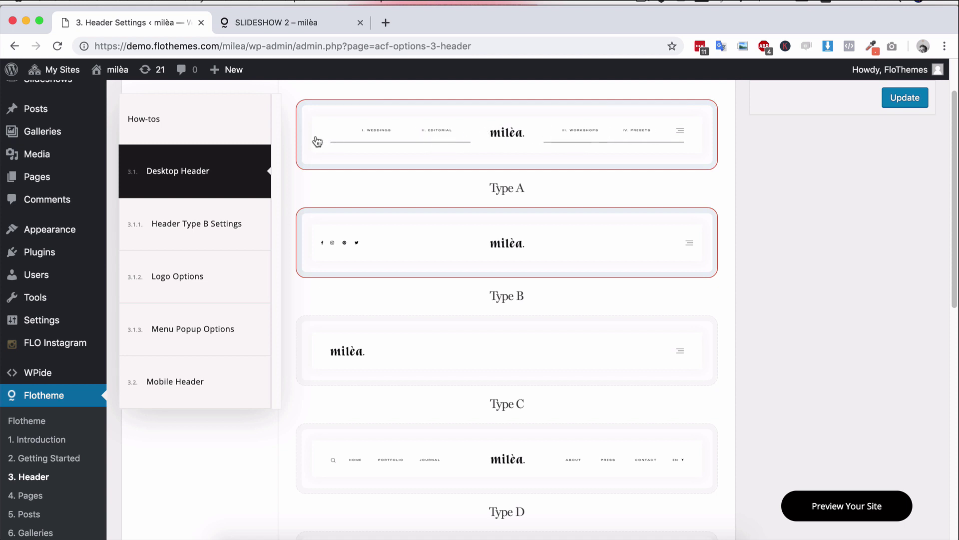
scroll(35, 489, "down", 4)
left_click(33, 407)
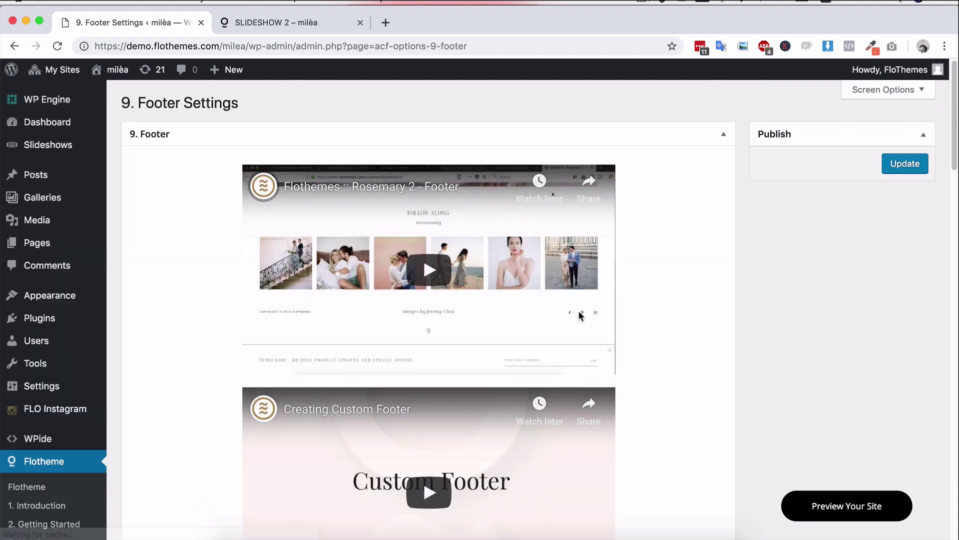
- Check Footer Areas Order (Instagram, Text, Copyrights), then return to Slideshow 2 and close its menu
scroll(652, 319, "down", 5)
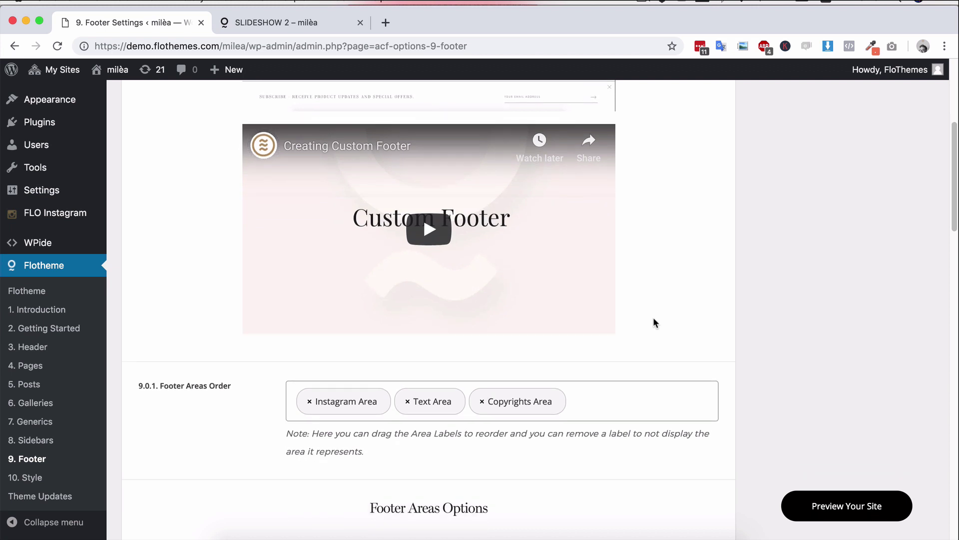
left_click(289, 24)
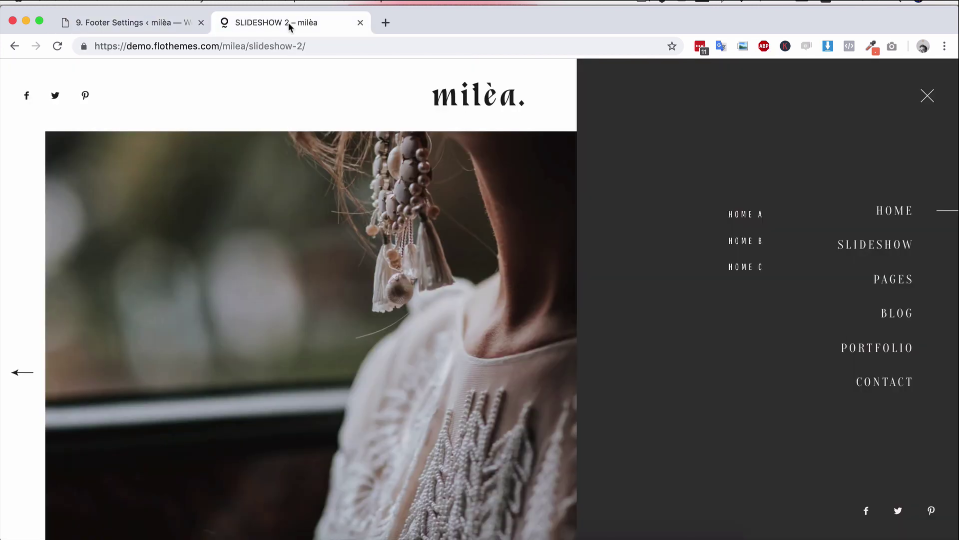
left_click(931, 100)
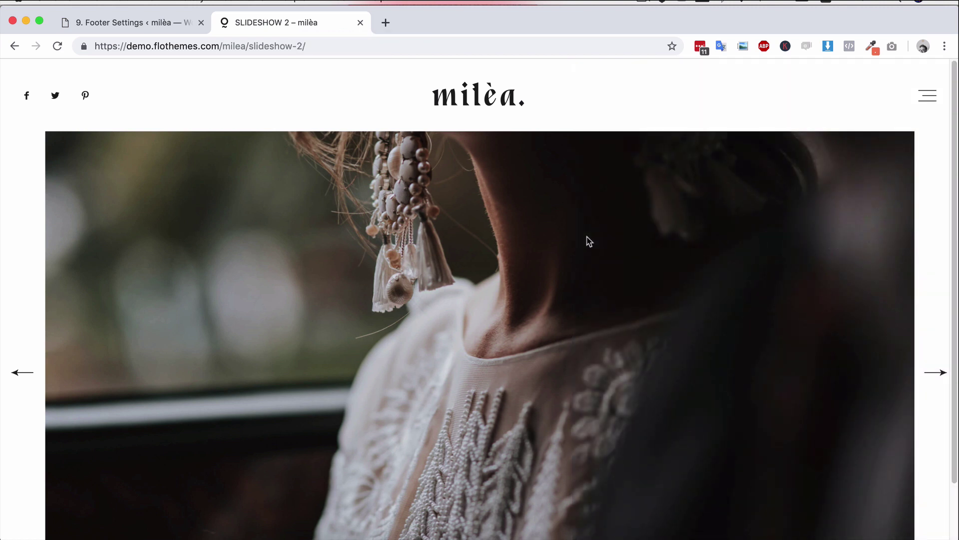